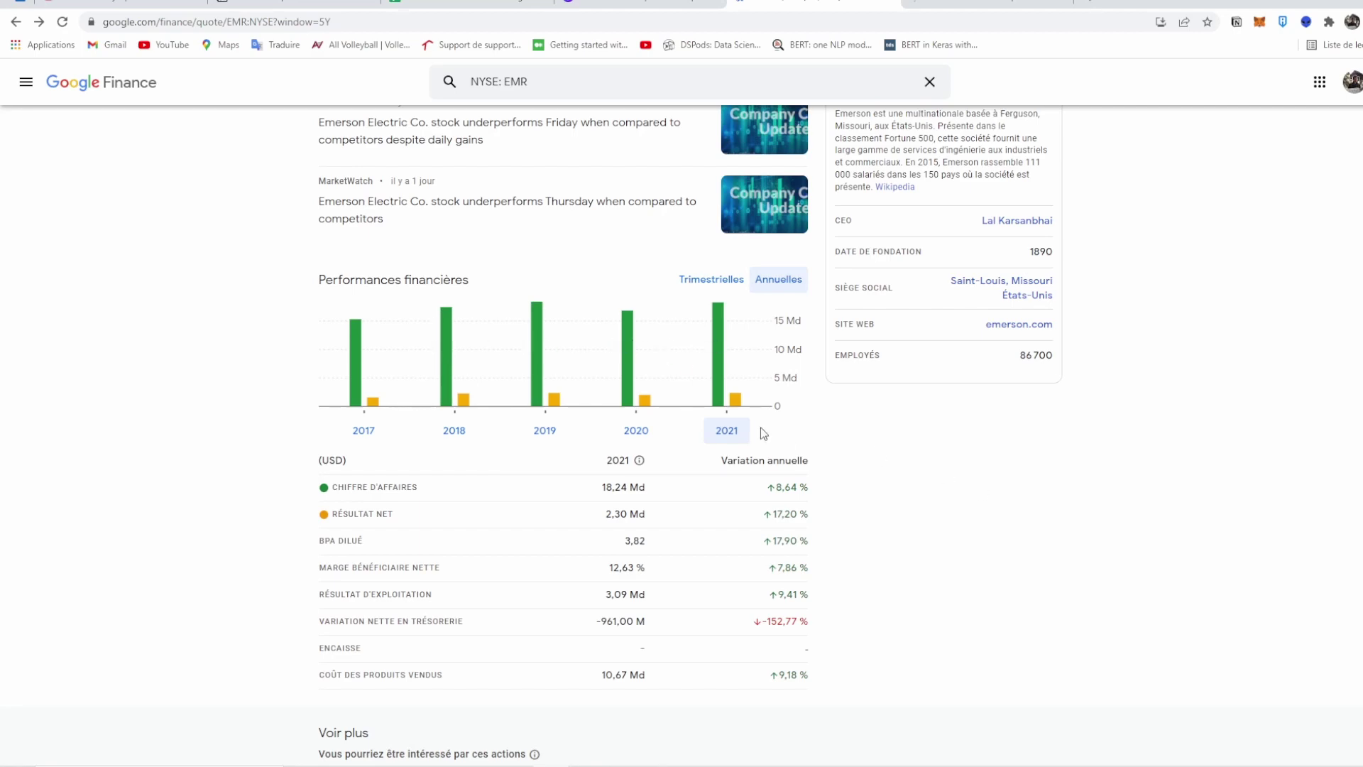
Look over Emerson Electric's stock overview, then open its Direct Stock Purchase page and highlight the page heading.
{"action": "scroll", "coordinate": [776, 390], "scroll_direction": "up", "scroll_amount": 8}
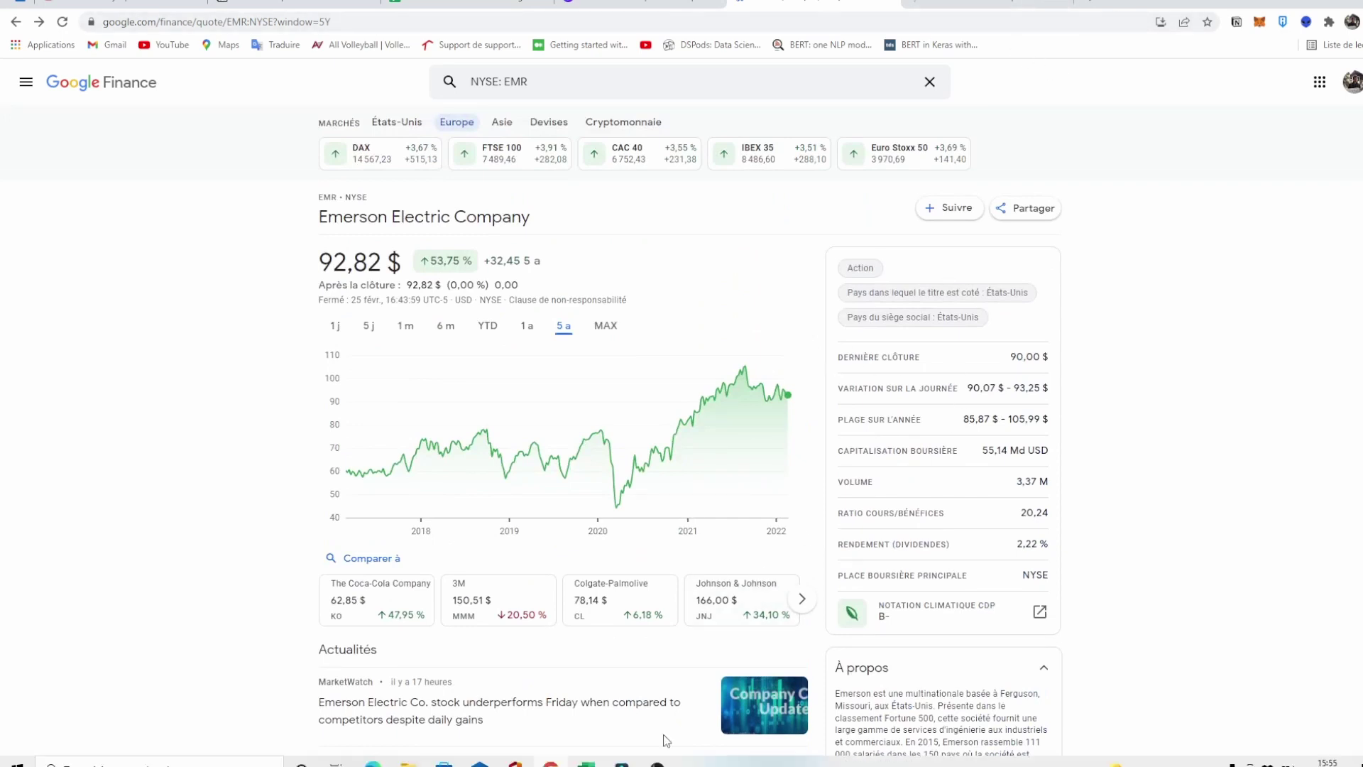
{"action": "left_click", "coordinate": [944, 5]}
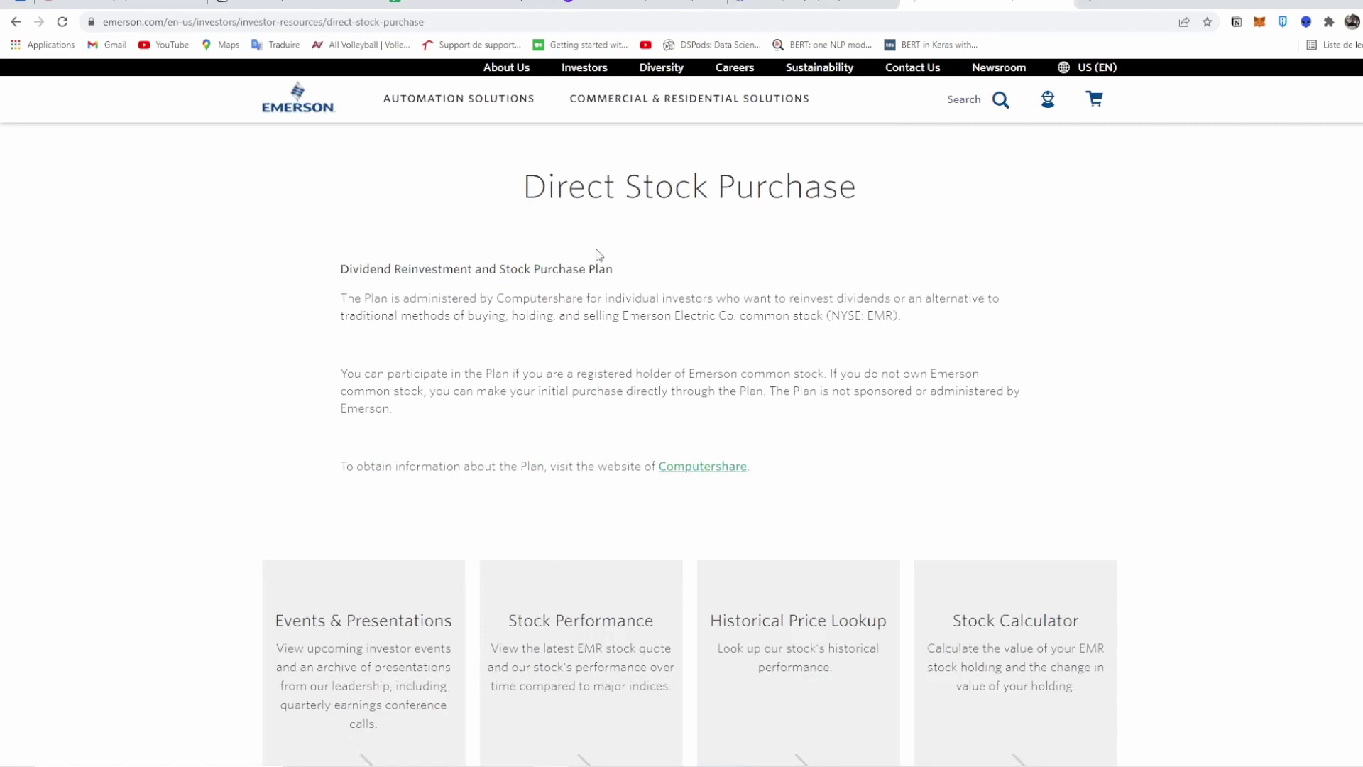
{"action": "left_click_drag", "start_coordinate": [548, 188], "coordinate": [843, 193]}
{"action": "left_click", "coordinate": [844, 193]}
Switch to the Excel dividend calculator and review Emerson's inputs from share price through annual contribution and expected share price appreciation.
{"action": "mouse_move", "coordinate": [660, 758]}
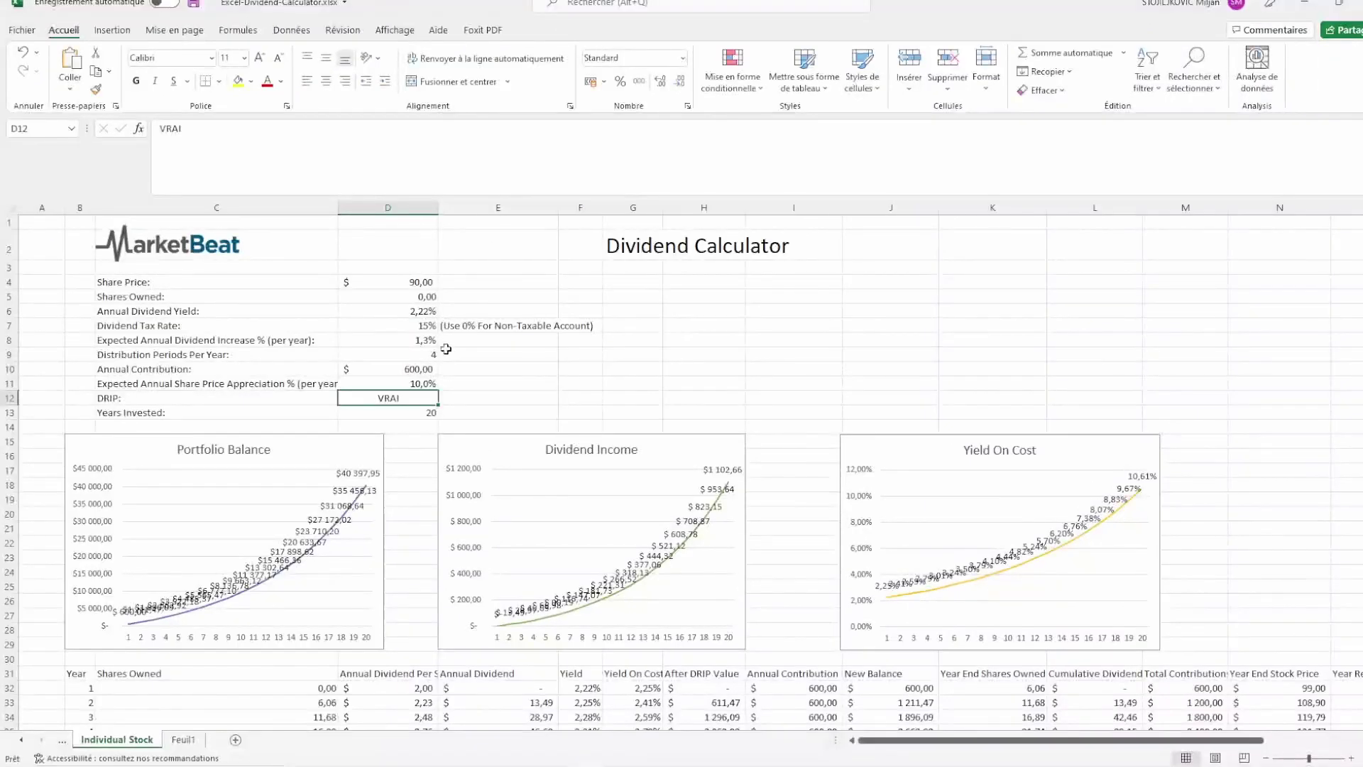
{"action": "left_click", "coordinate": [419, 292]}
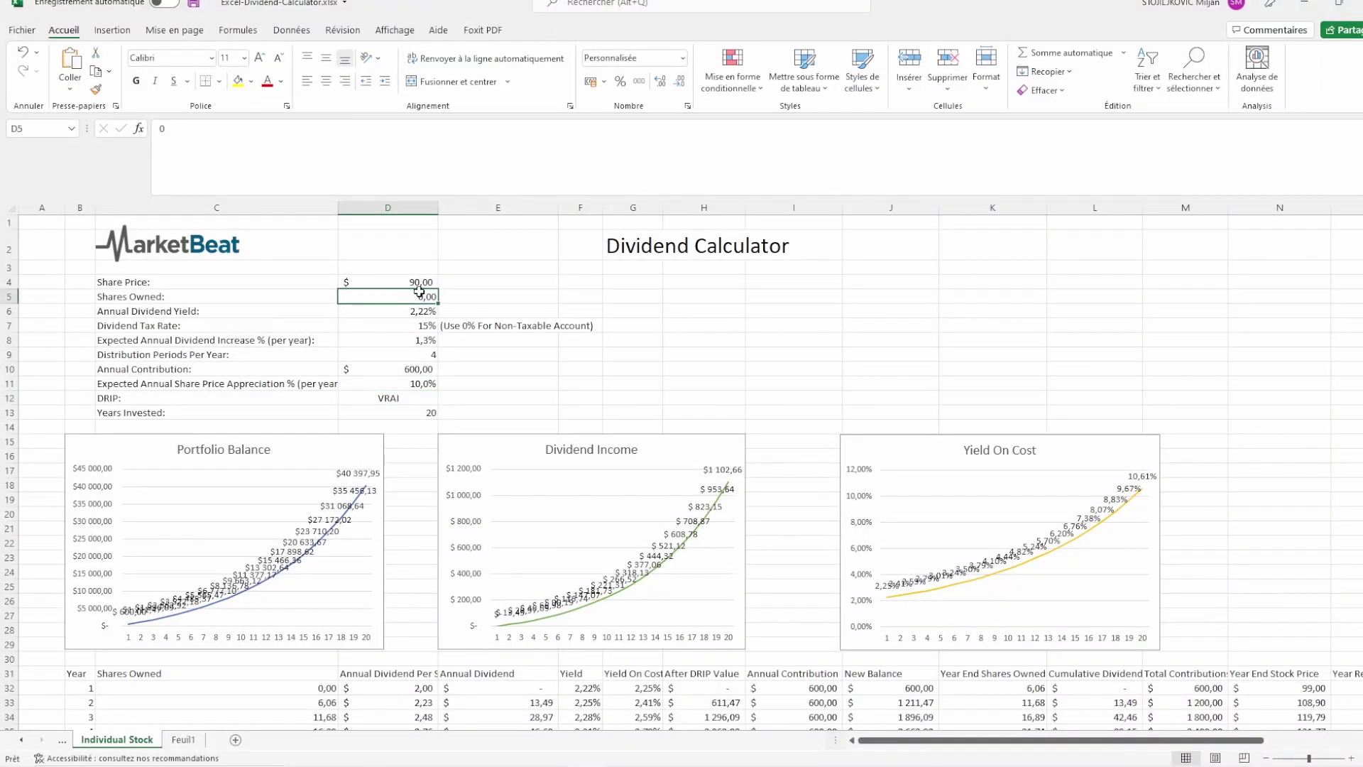
{"action": "left_click", "coordinate": [418, 283]}
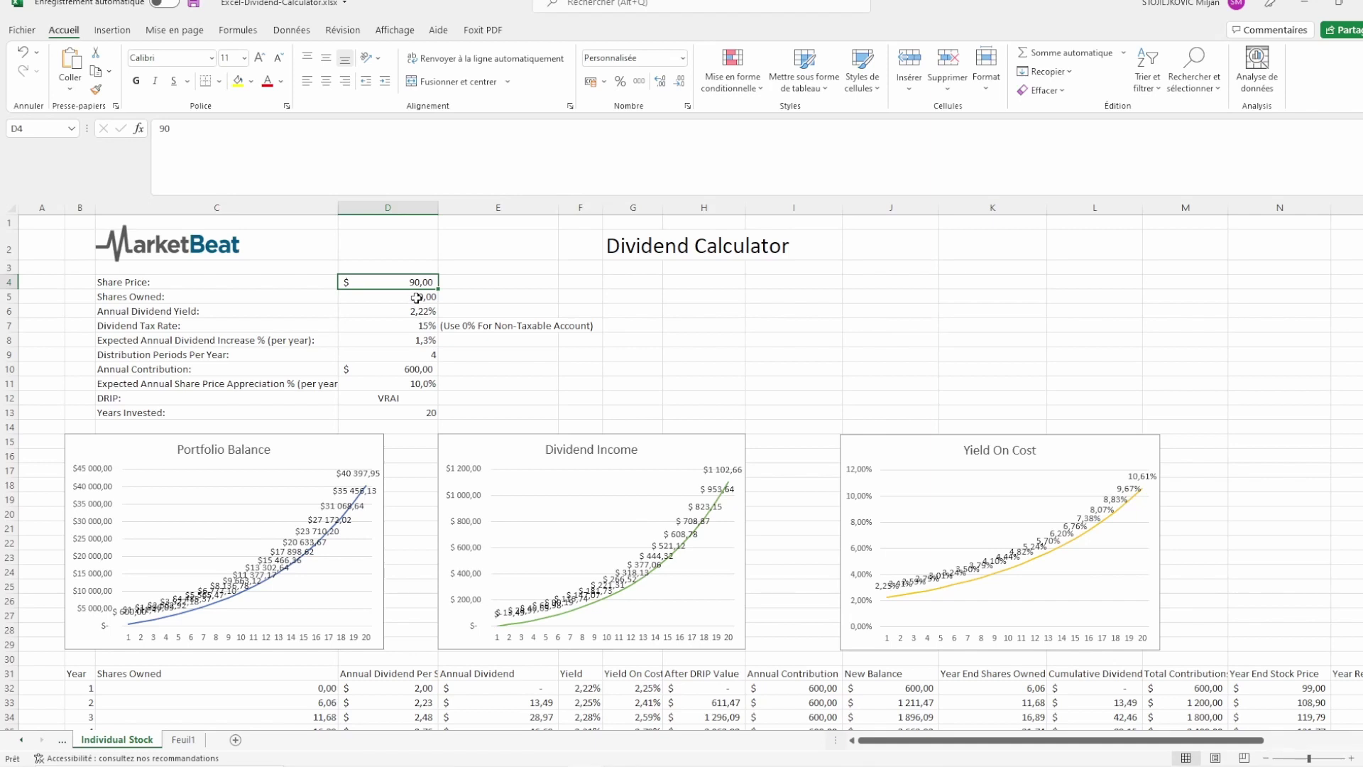
{"action": "left_click", "coordinate": [417, 297]}
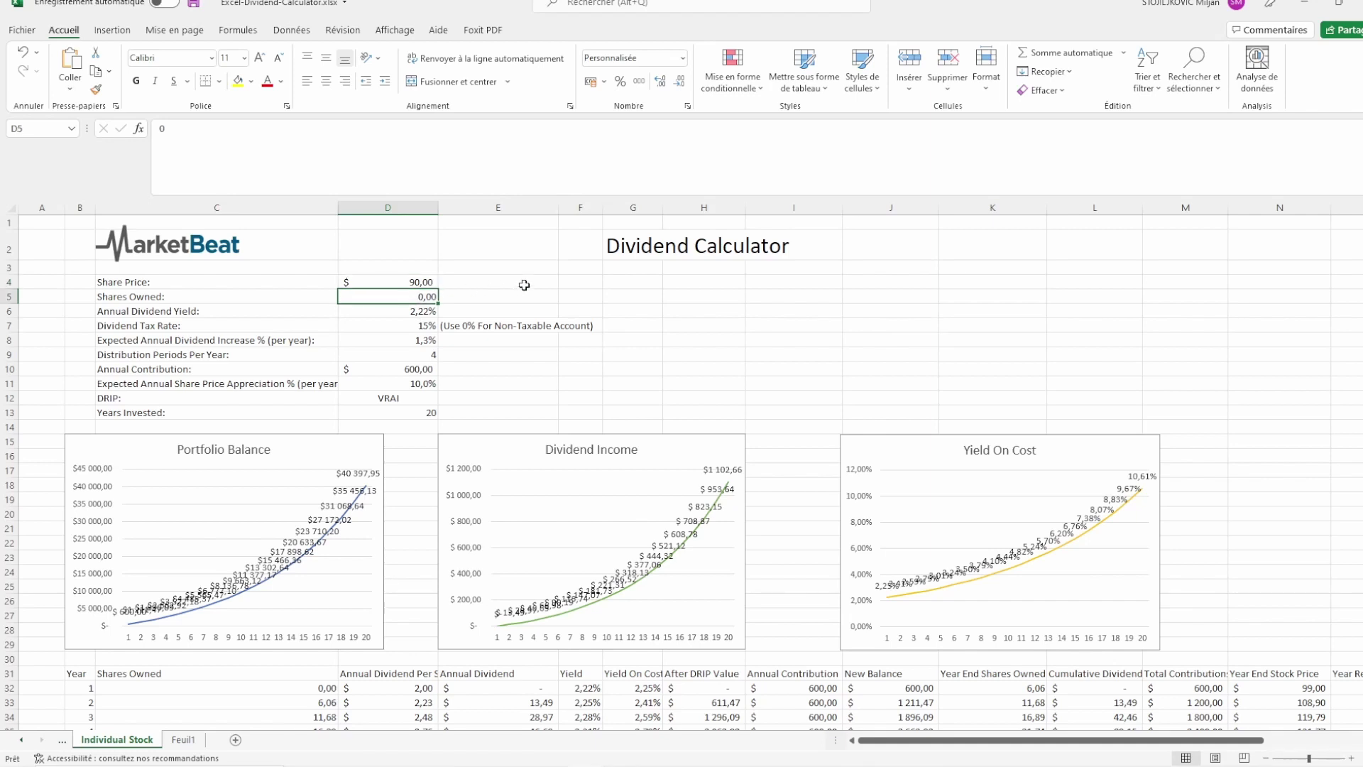
{"action": "left_click", "coordinate": [419, 312]}
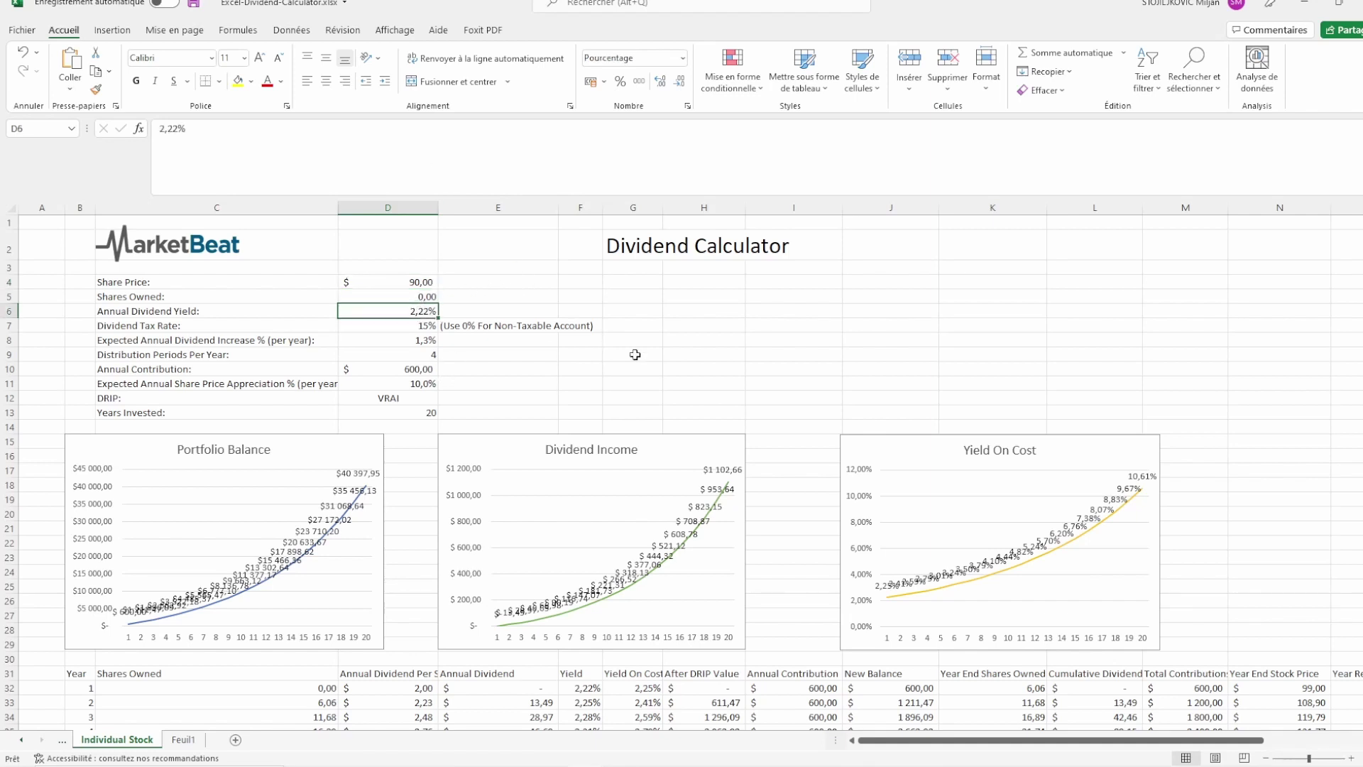
{"action": "left_click", "coordinate": [426, 341]}
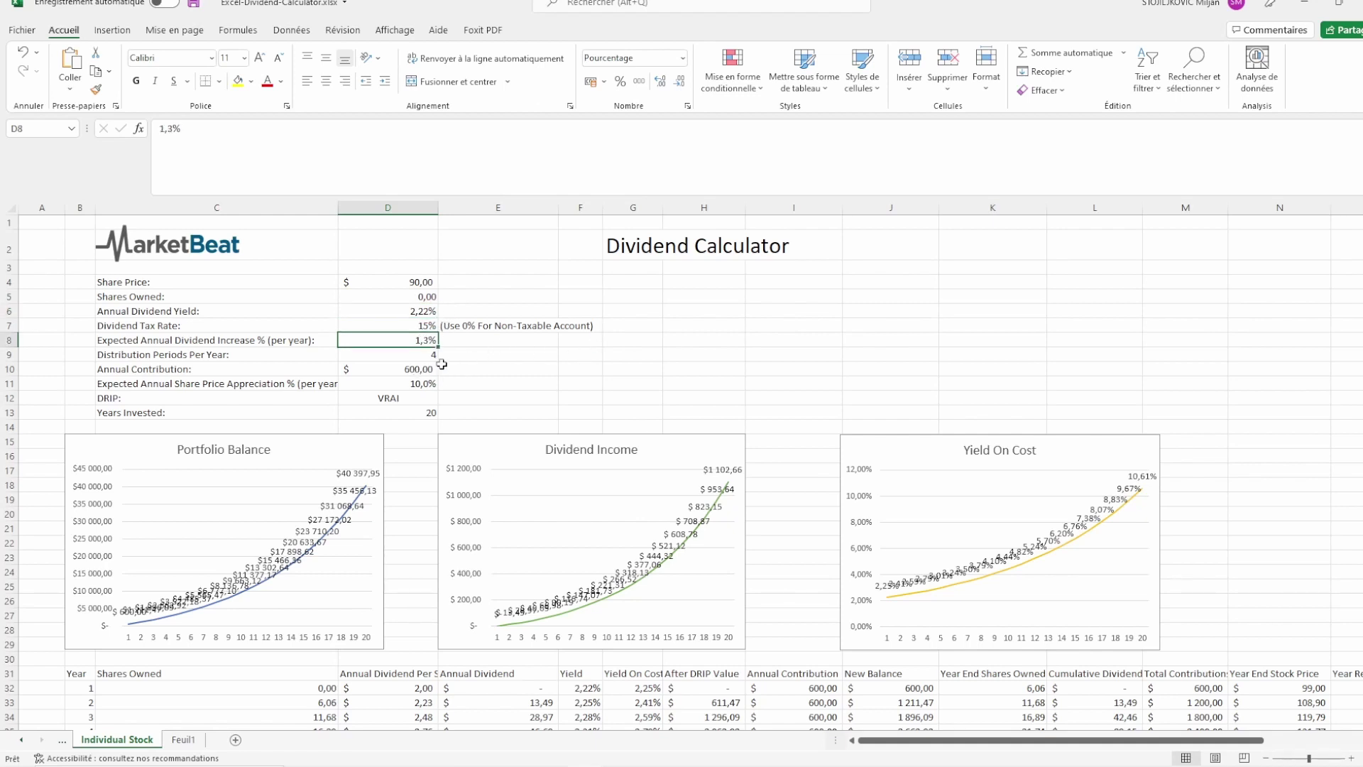
{"action": "left_click", "coordinate": [430, 354]}
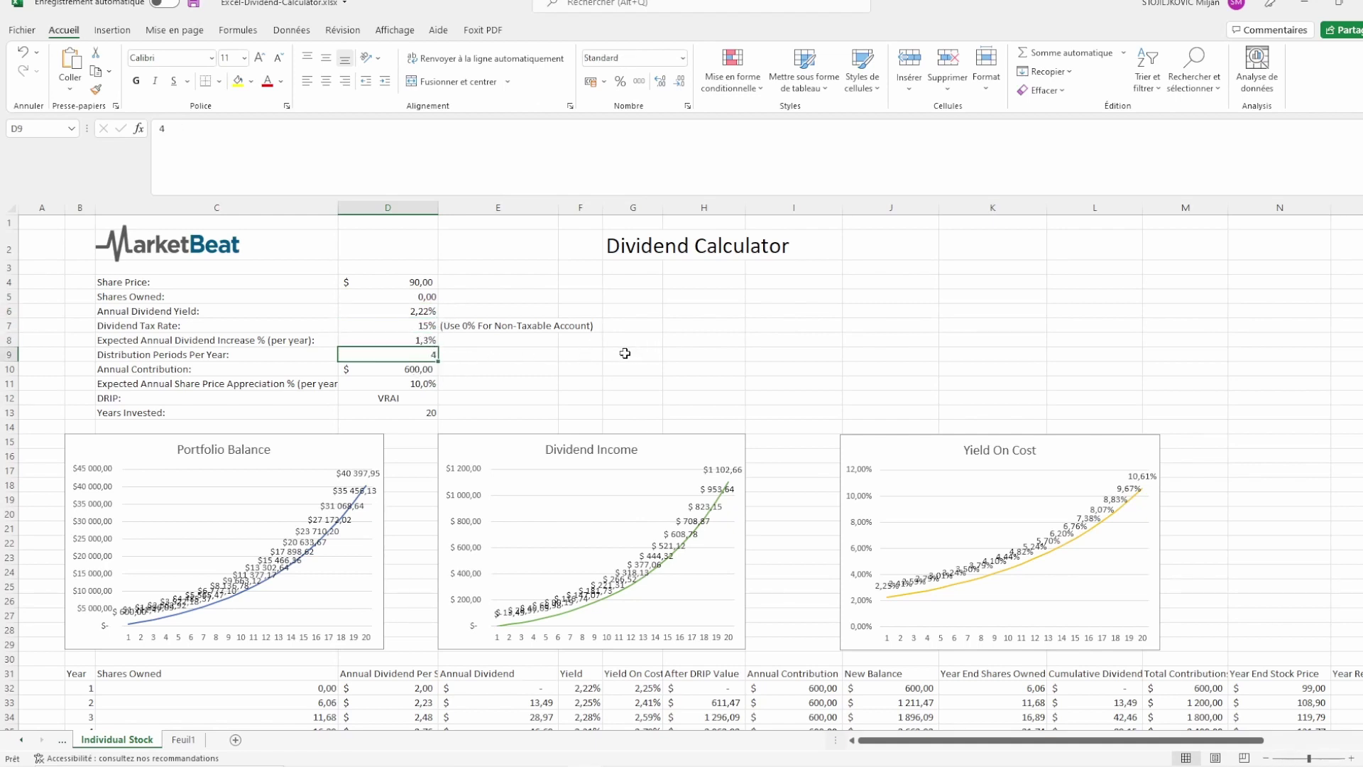
{"action": "left_click", "coordinate": [426, 370]}
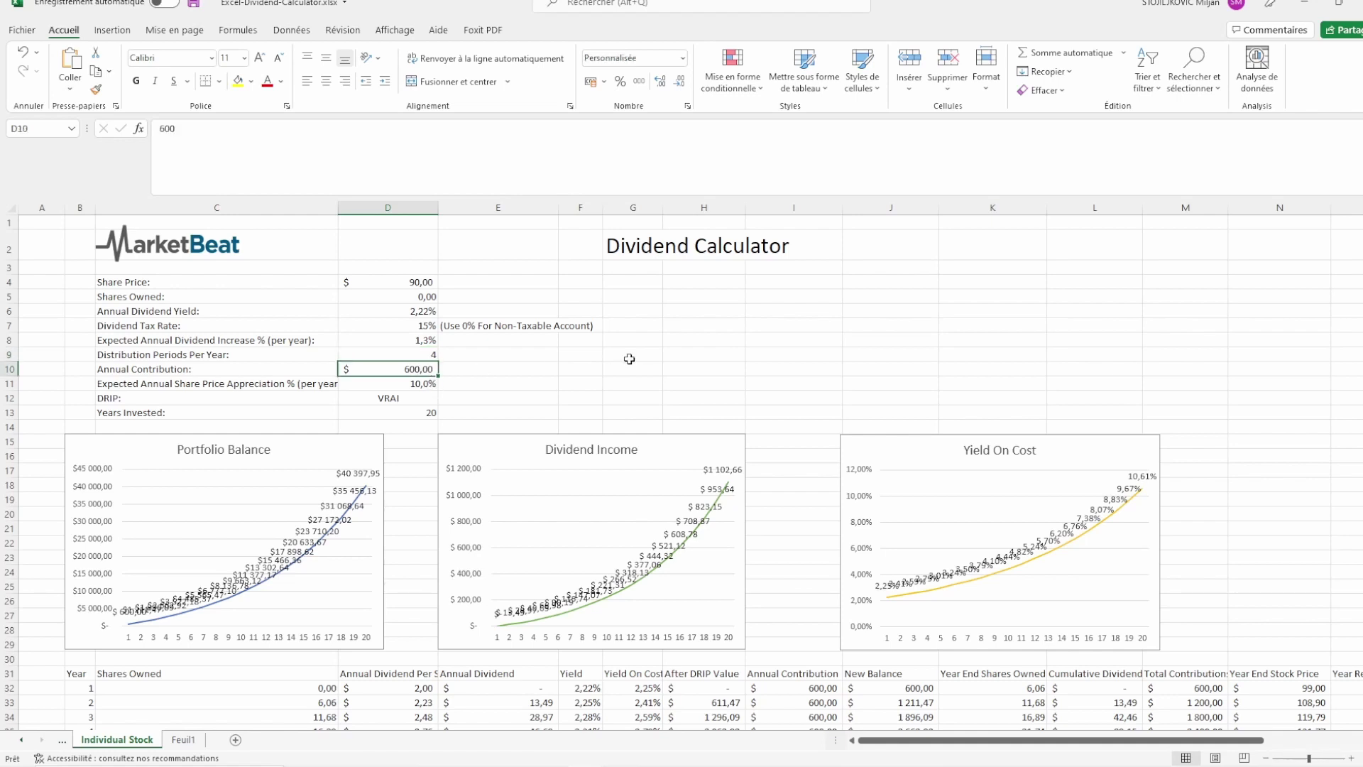
{"action": "left_click", "coordinate": [432, 383]}
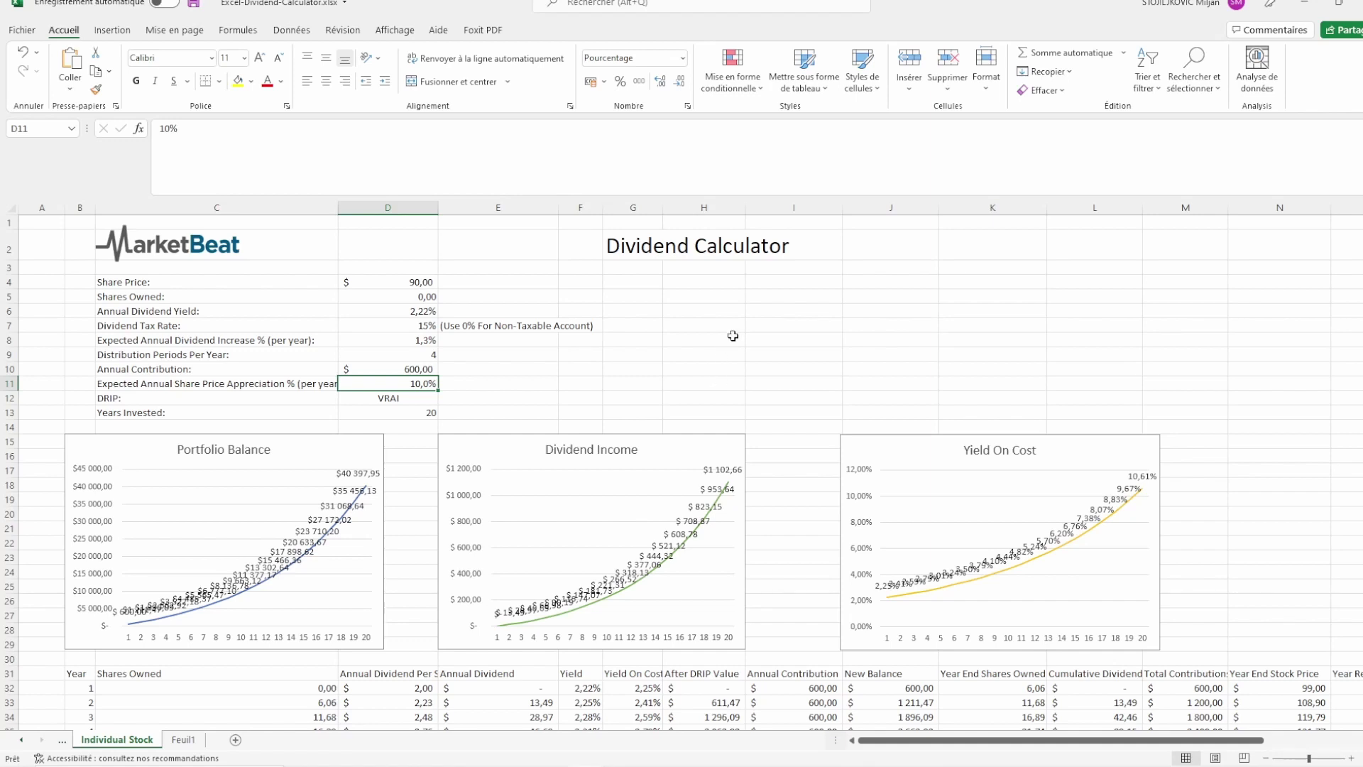
Examine the portfolio balance, dividend income and yield-on-cost charts alongside the DRIP setting and expected annual dividend increase.
{"action": "scroll", "coordinate": [653, 343], "scroll_direction": "down", "scroll_amount": 3}
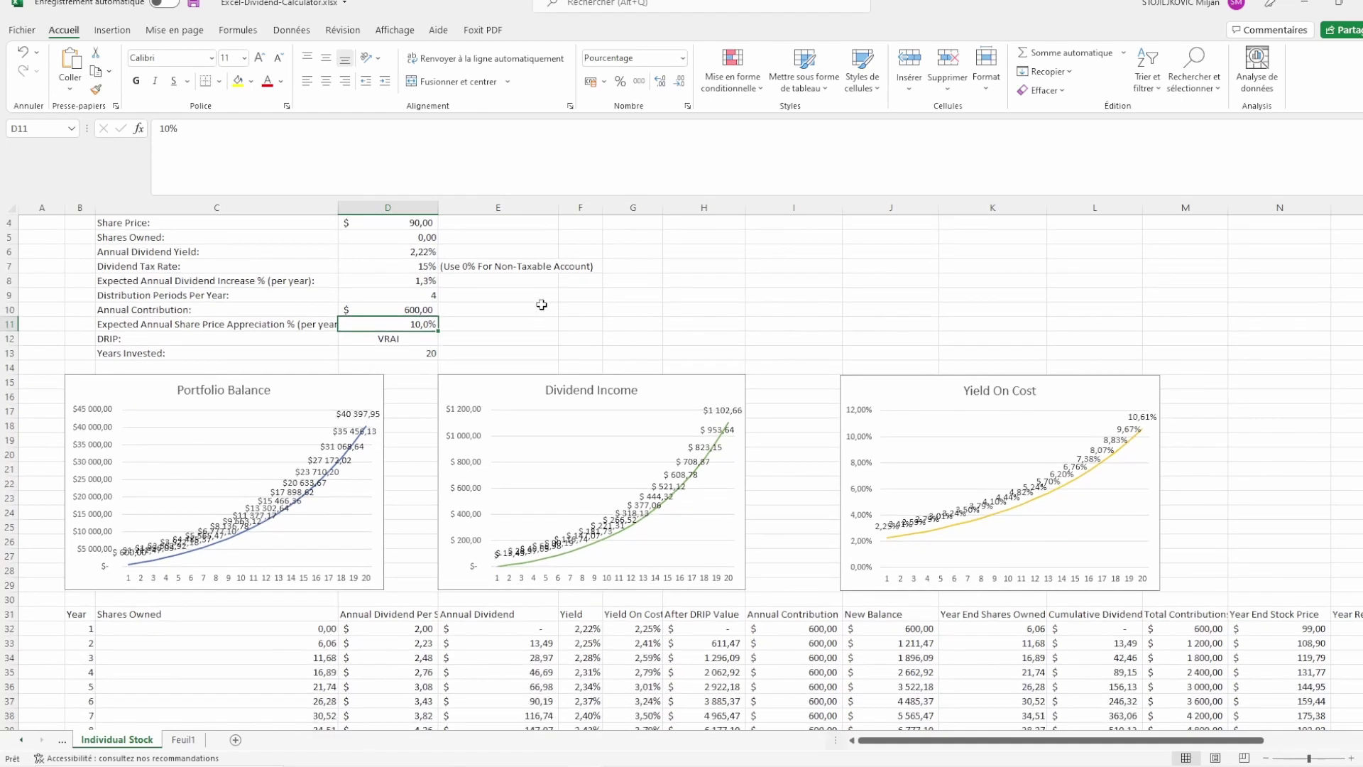
{"action": "left_click", "coordinate": [394, 254]}
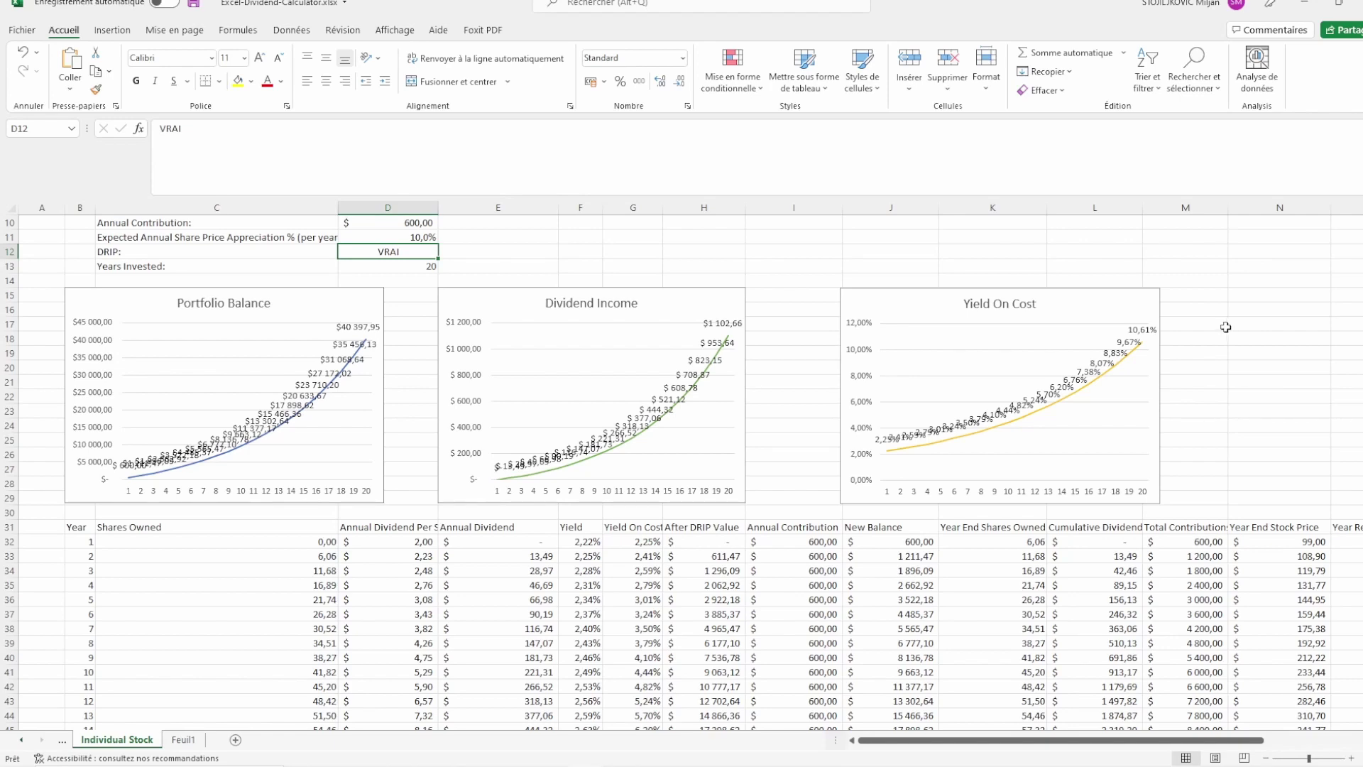
{"action": "scroll", "coordinate": [1217, 330], "scroll_direction": "up", "scroll_amount": 1}
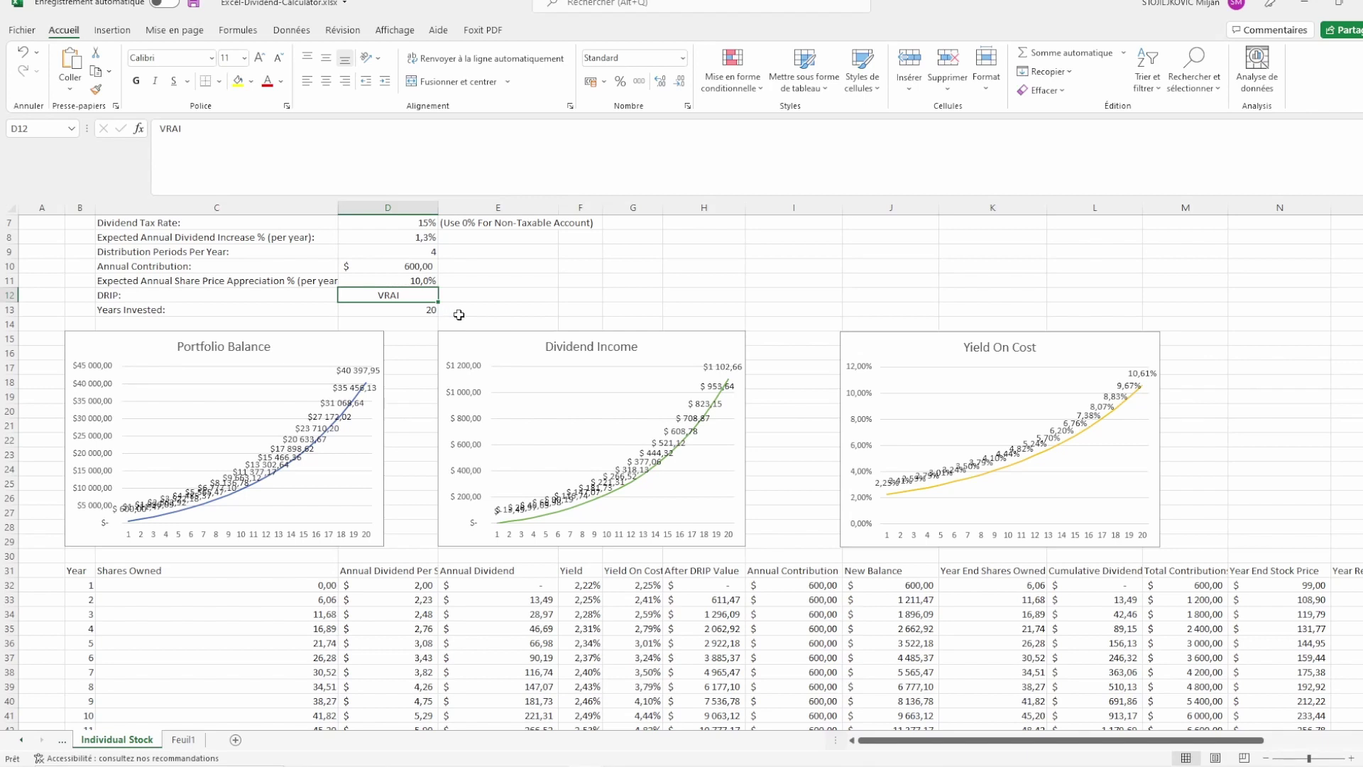
{"action": "left_click", "coordinate": [419, 240]}
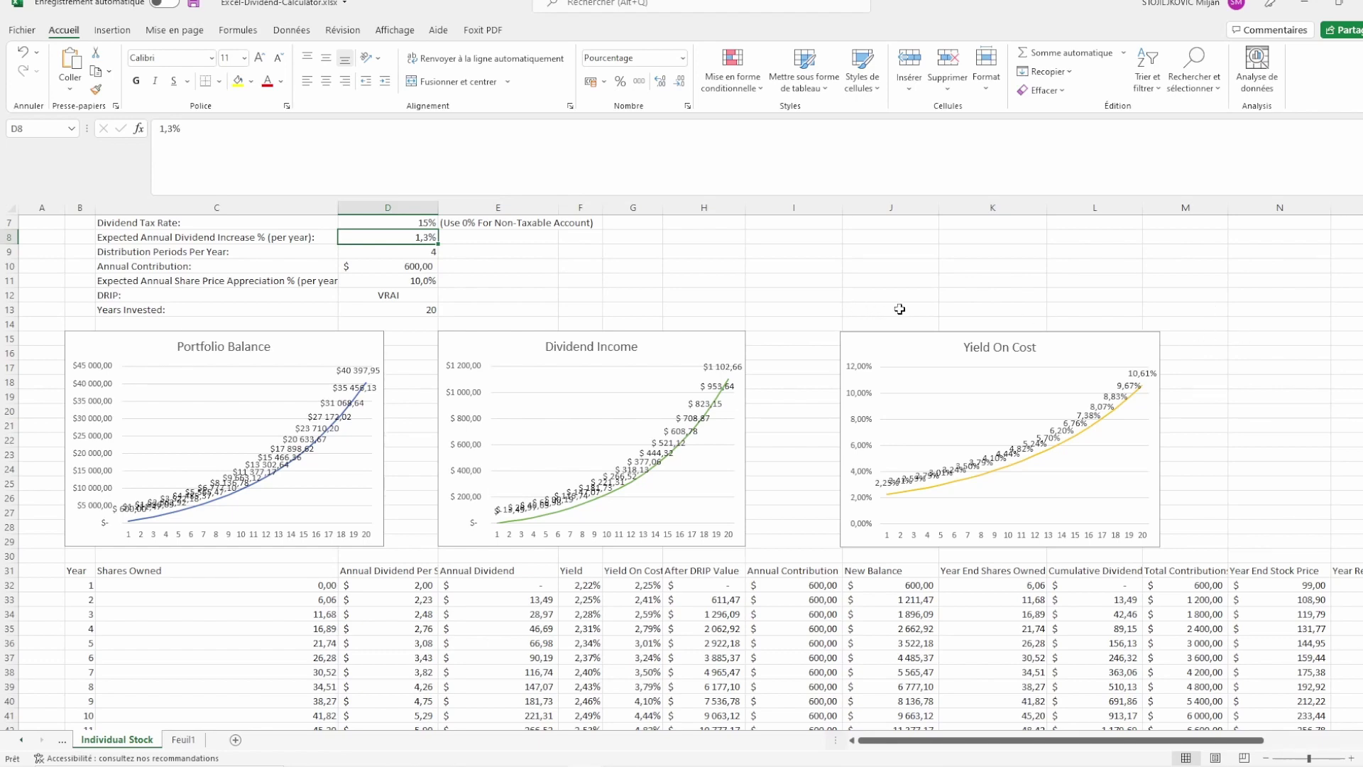
{"action": "scroll", "coordinate": [747, 364], "scroll_direction": "up", "scroll_amount": 1}
{"action": "scroll", "coordinate": [747, 364], "scroll_direction": "up", "scroll_amount": 1}
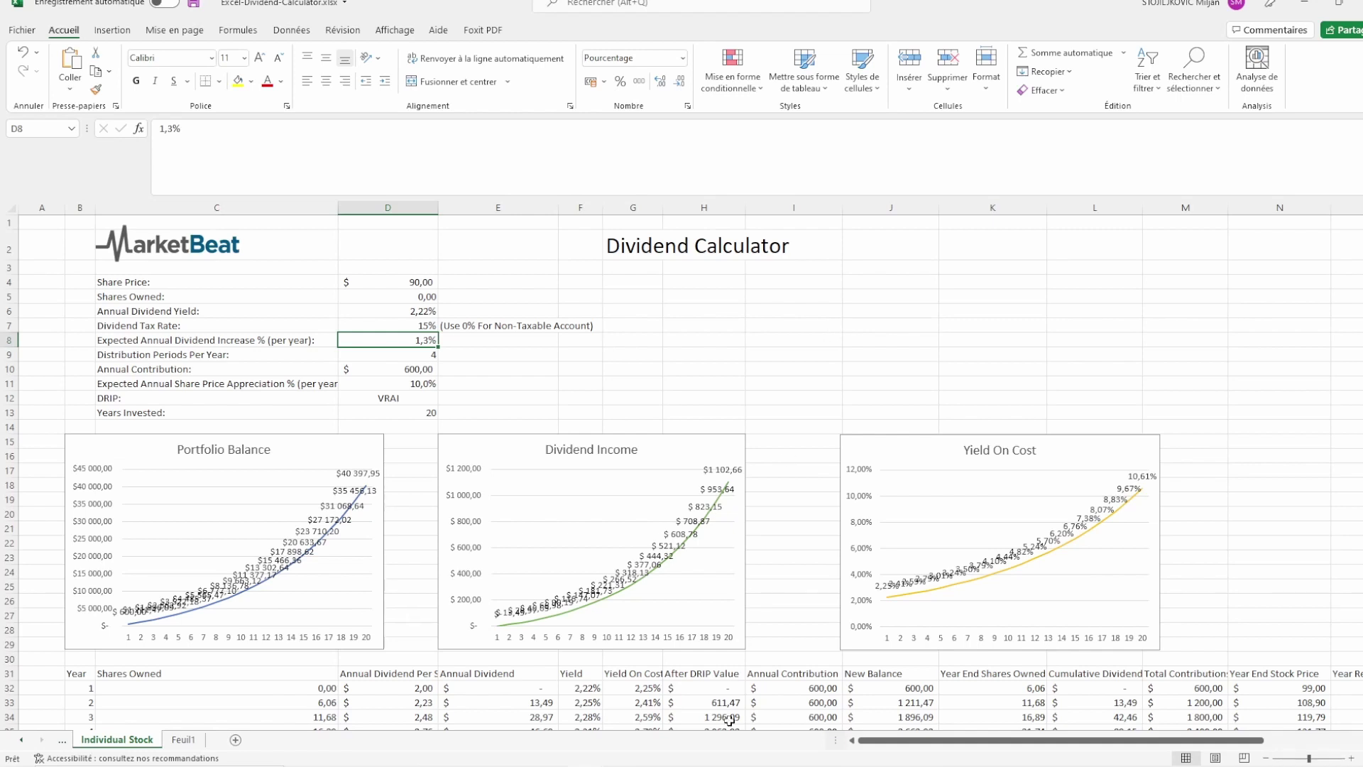
Switch to Chrome and examine Genuine Parts' annual financial performance and five-year share price chart on Google Finance.
{"action": "mouse_move", "coordinate": [638, 755]}
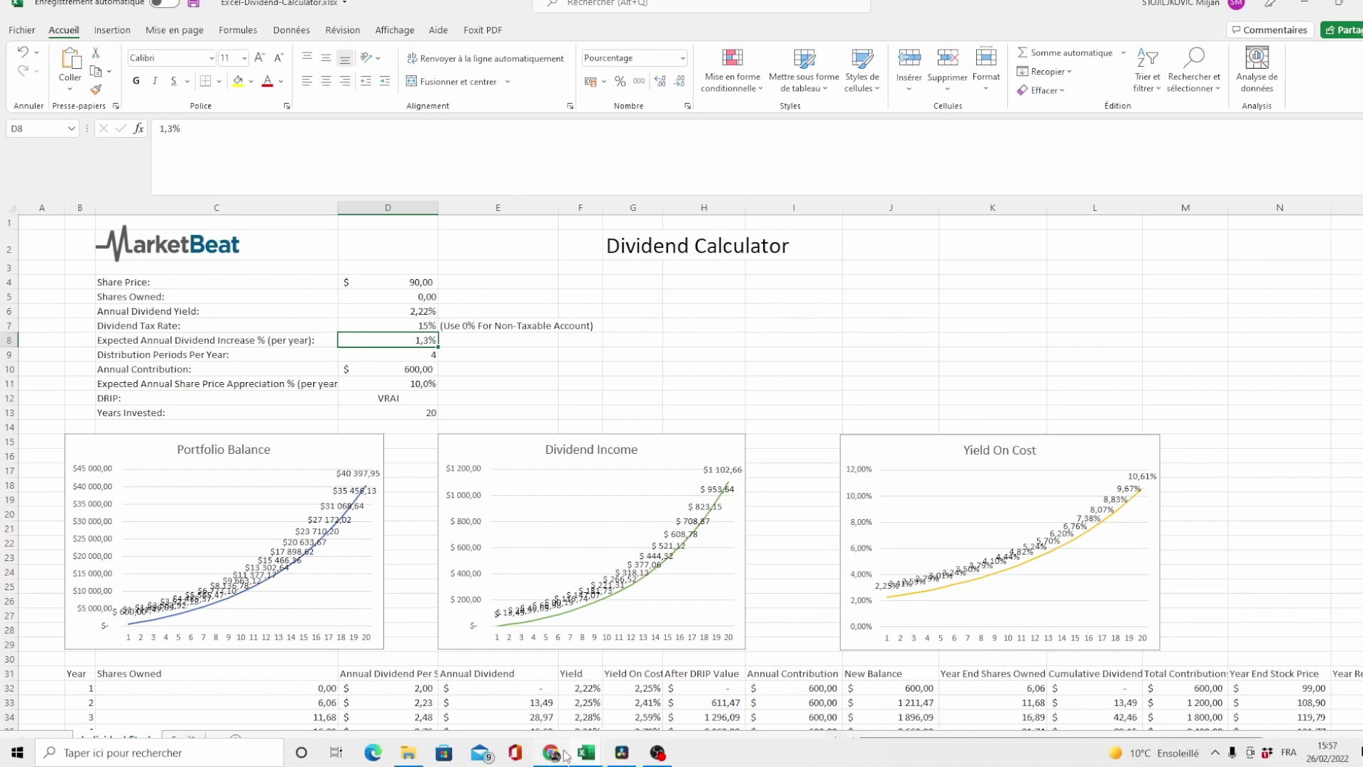
{"action": "mouse_move", "coordinate": [565, 756]}
{"action": "left_click", "coordinate": [552, 724]}
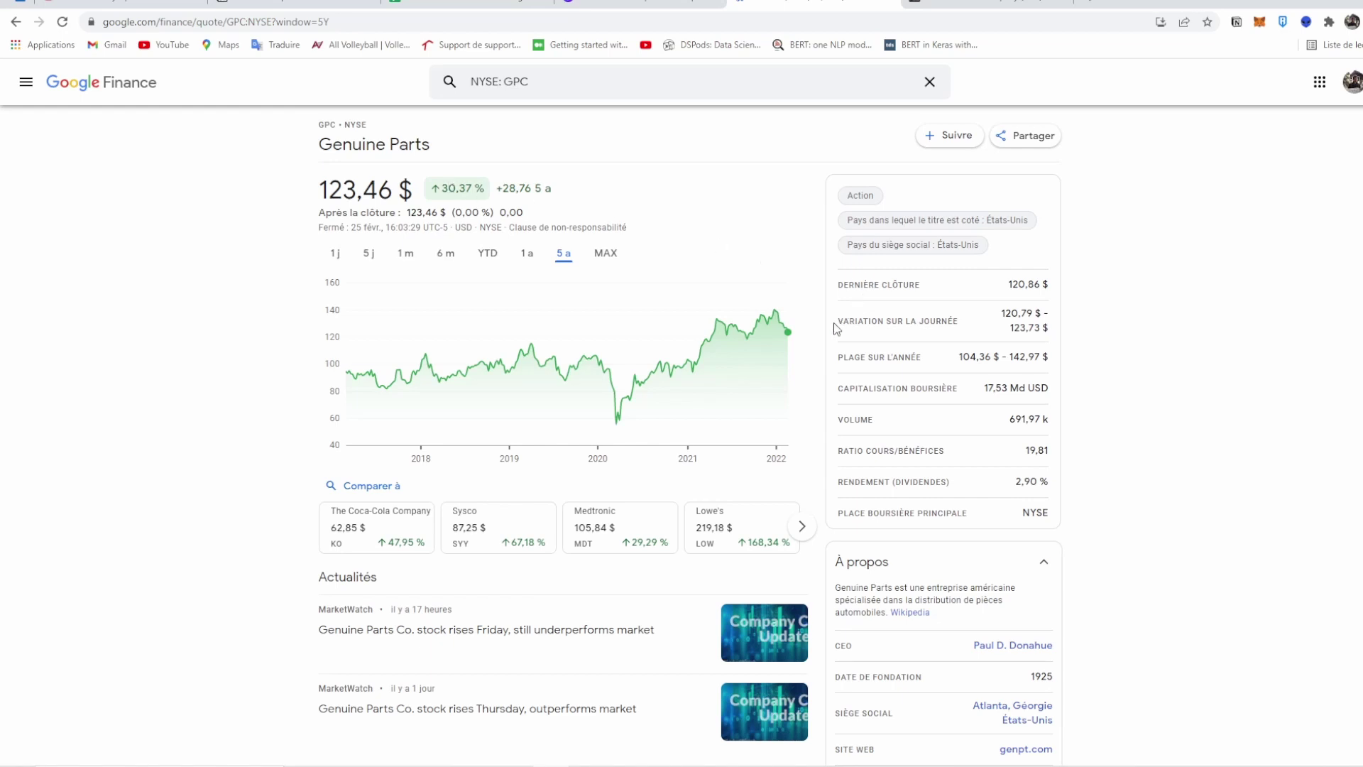
{"action": "mouse_move", "coordinate": [611, 428]}
{"action": "scroll", "coordinate": [834, 308], "scroll_direction": "down", "scroll_amount": 8}
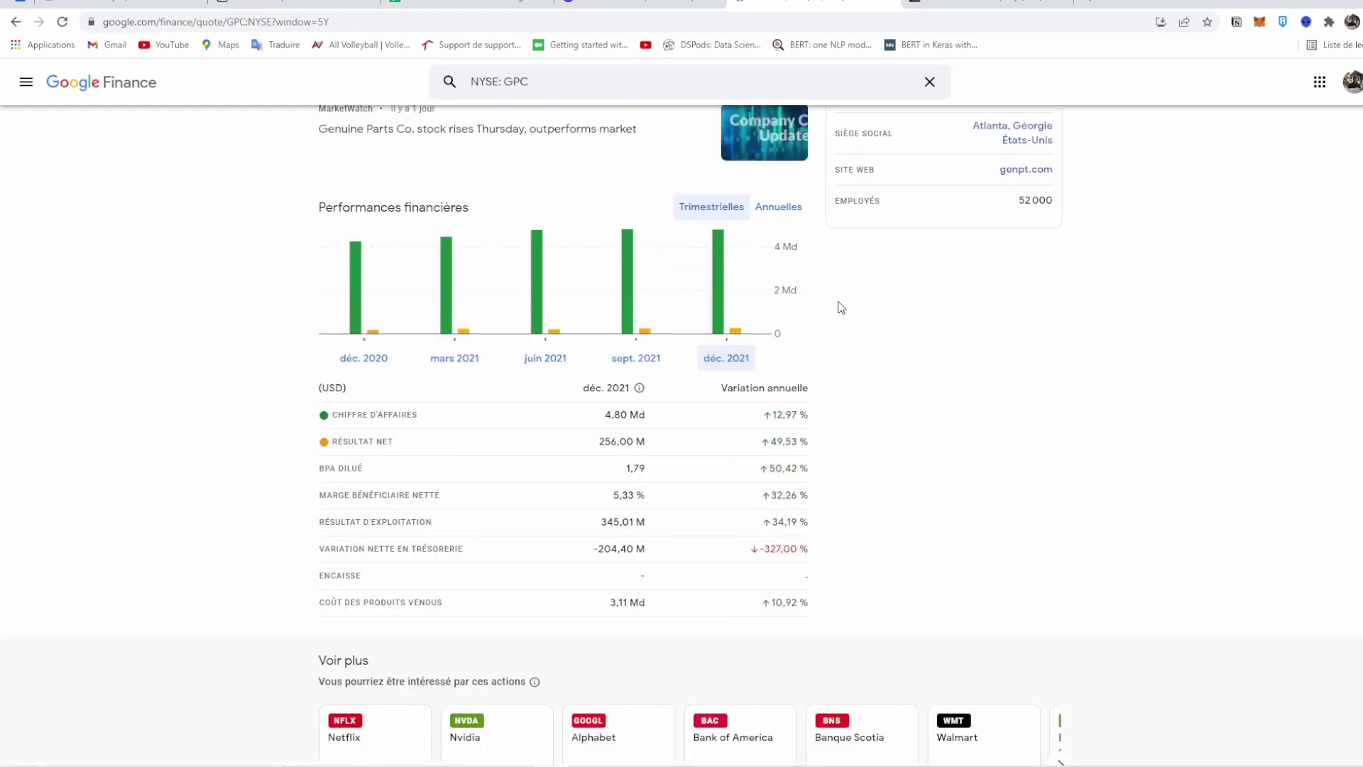
{"action": "scroll", "coordinate": [835, 308], "scroll_direction": "up", "scroll_amount": 3}
{"action": "left_click", "coordinate": [777, 430]}
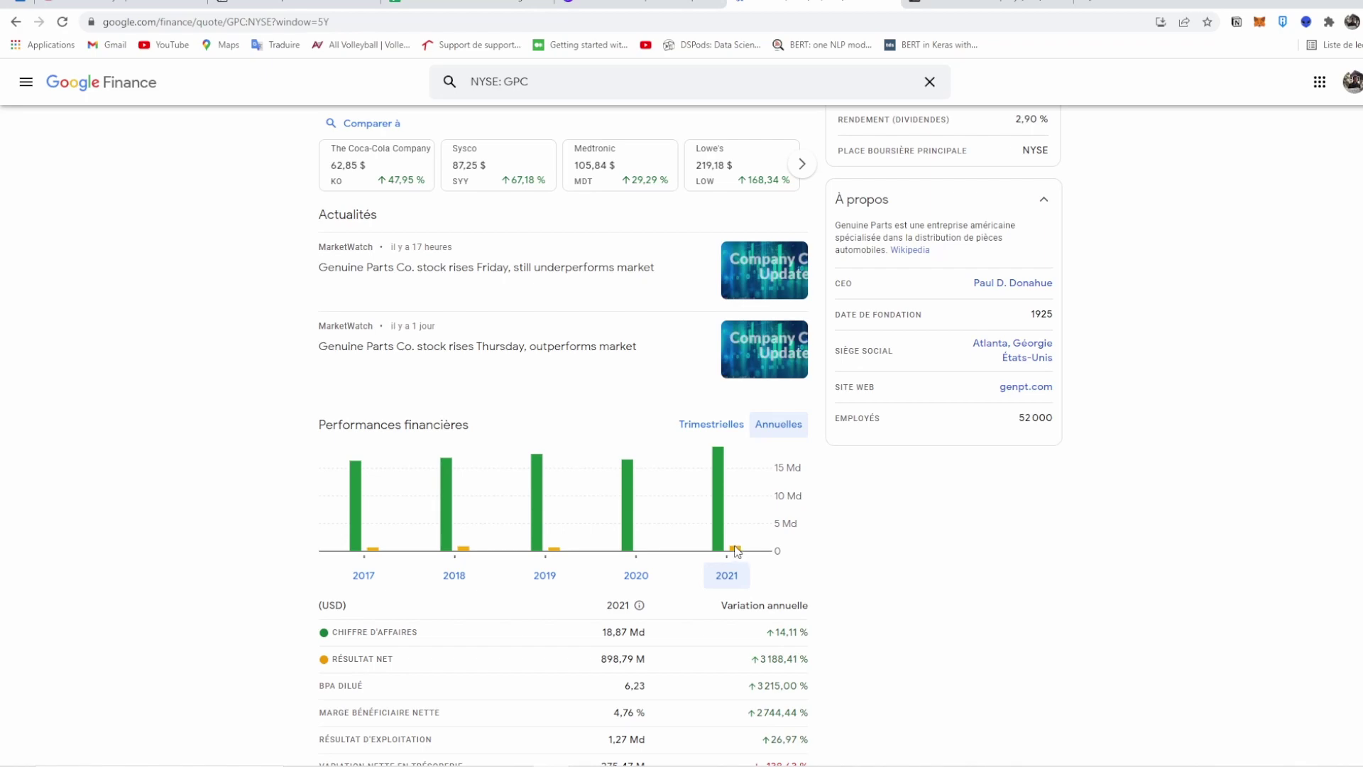
{"action": "scroll", "coordinate": [602, 468], "scroll_direction": "up", "scroll_amount": 6}
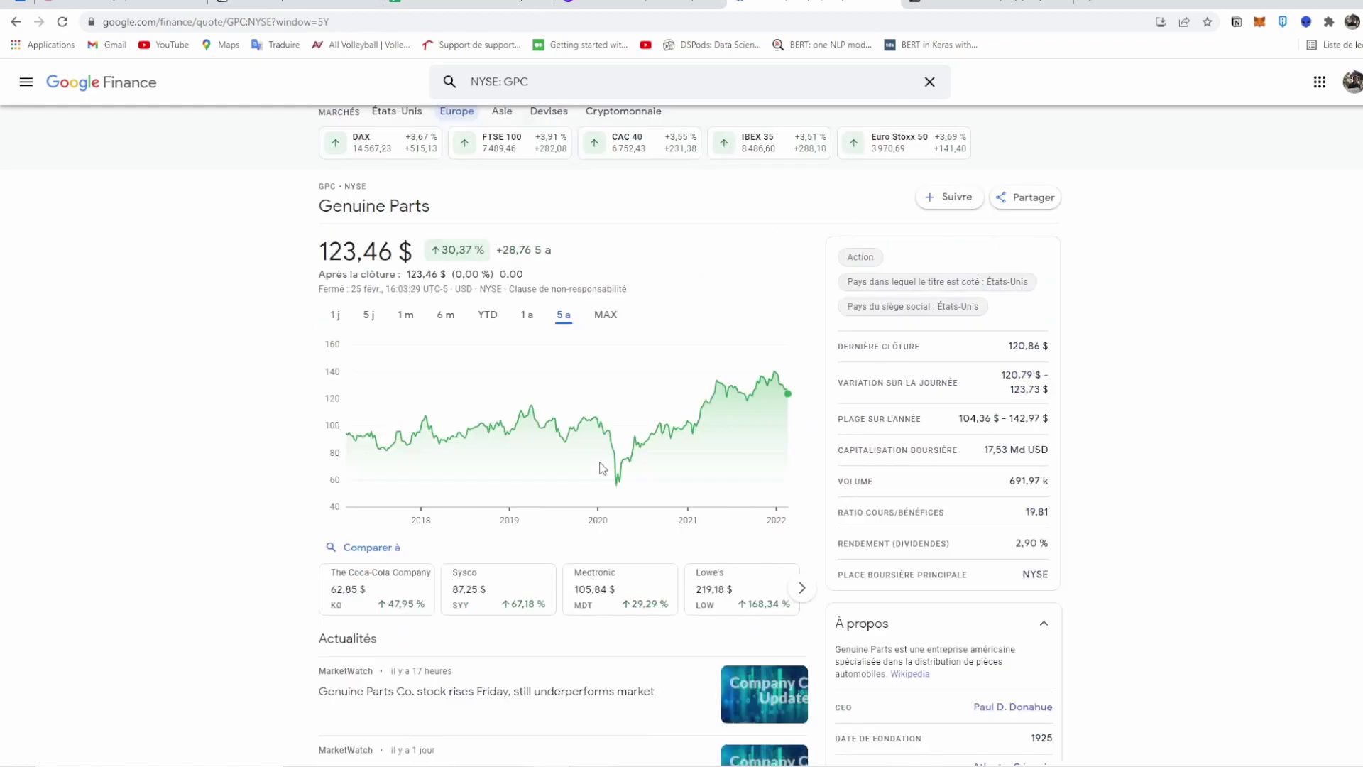
Switch to the Excel-Dividend-Calculator.xlsx workbook and review Genuine Parts' share price, dividend yield, dividend increase, distribution periods and price appreciation inputs.
{"action": "mouse_move", "coordinate": [657, 760]}
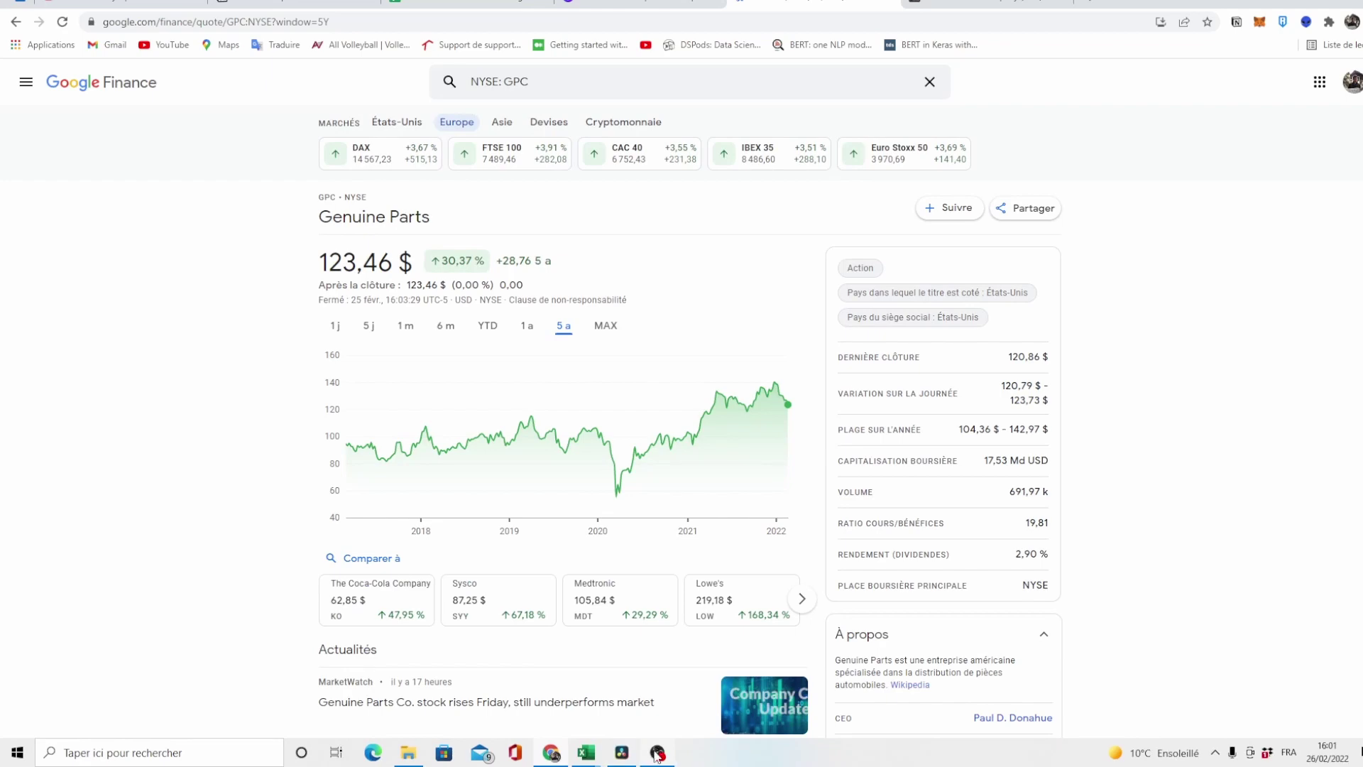
{"action": "mouse_move", "coordinate": [589, 756]}
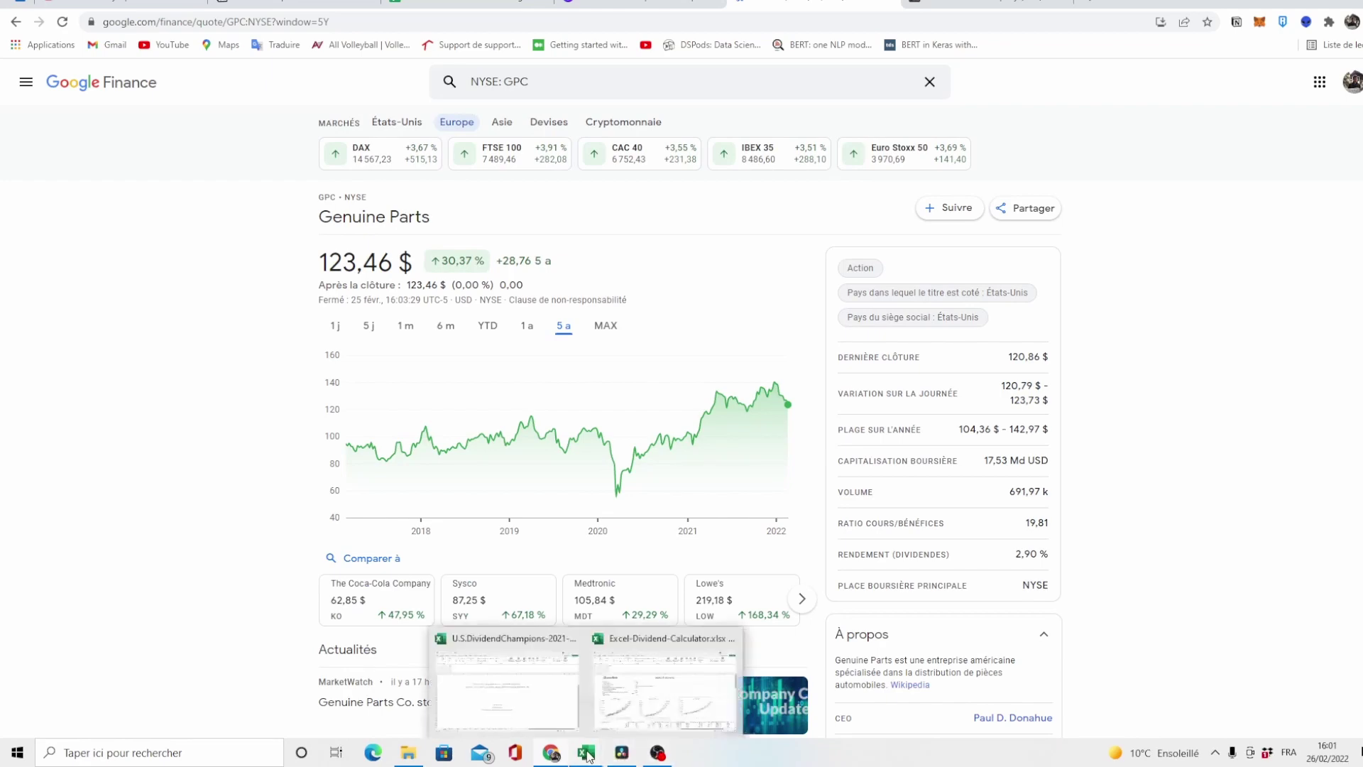
{"action": "left_click", "coordinate": [664, 687]}
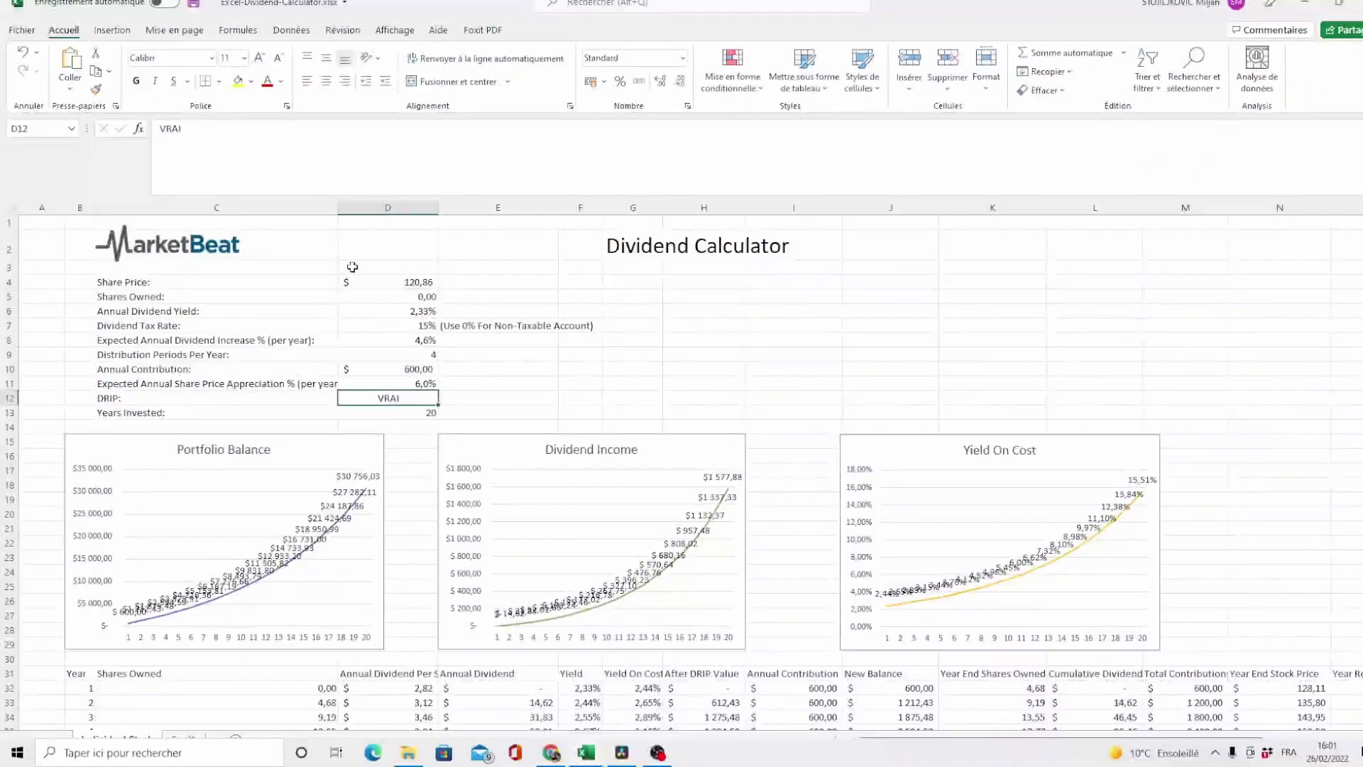
{"action": "left_click", "coordinate": [386, 282]}
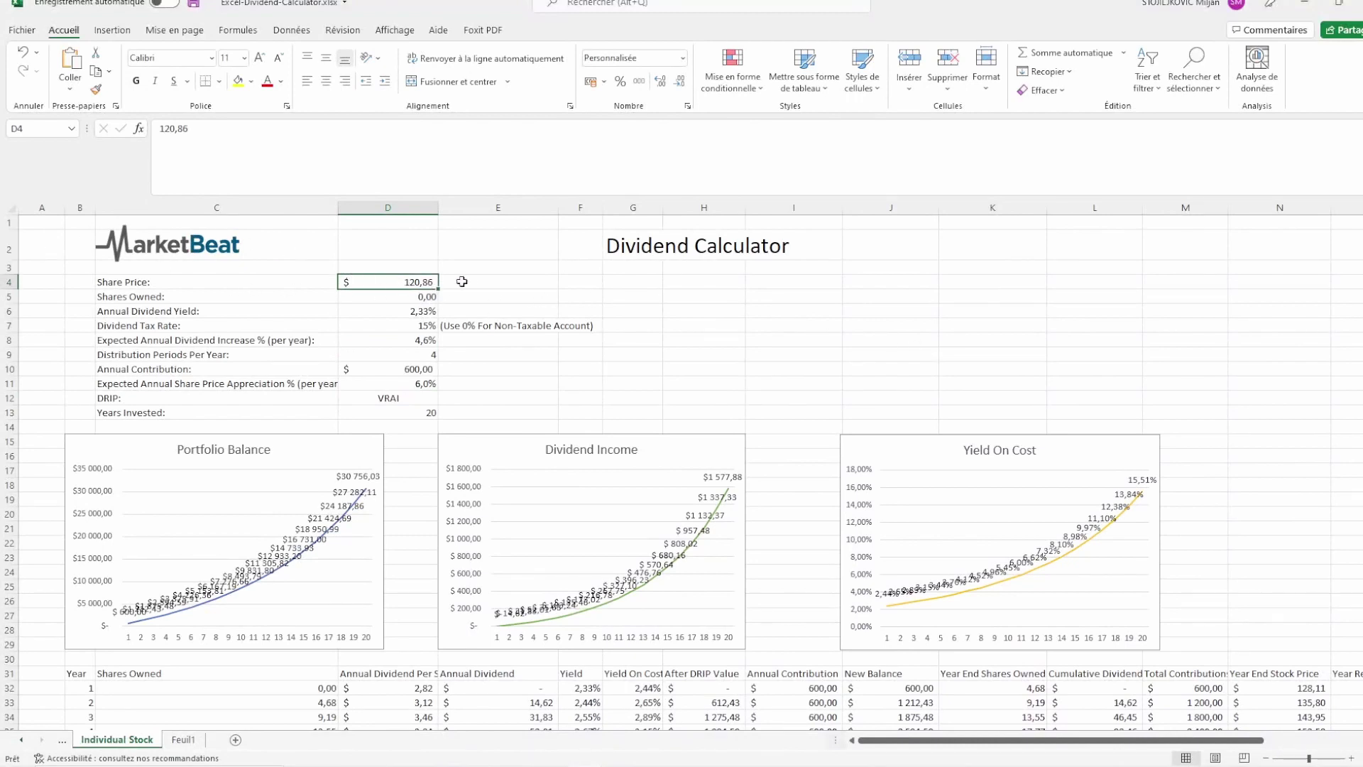
{"action": "left_click", "coordinate": [417, 312]}
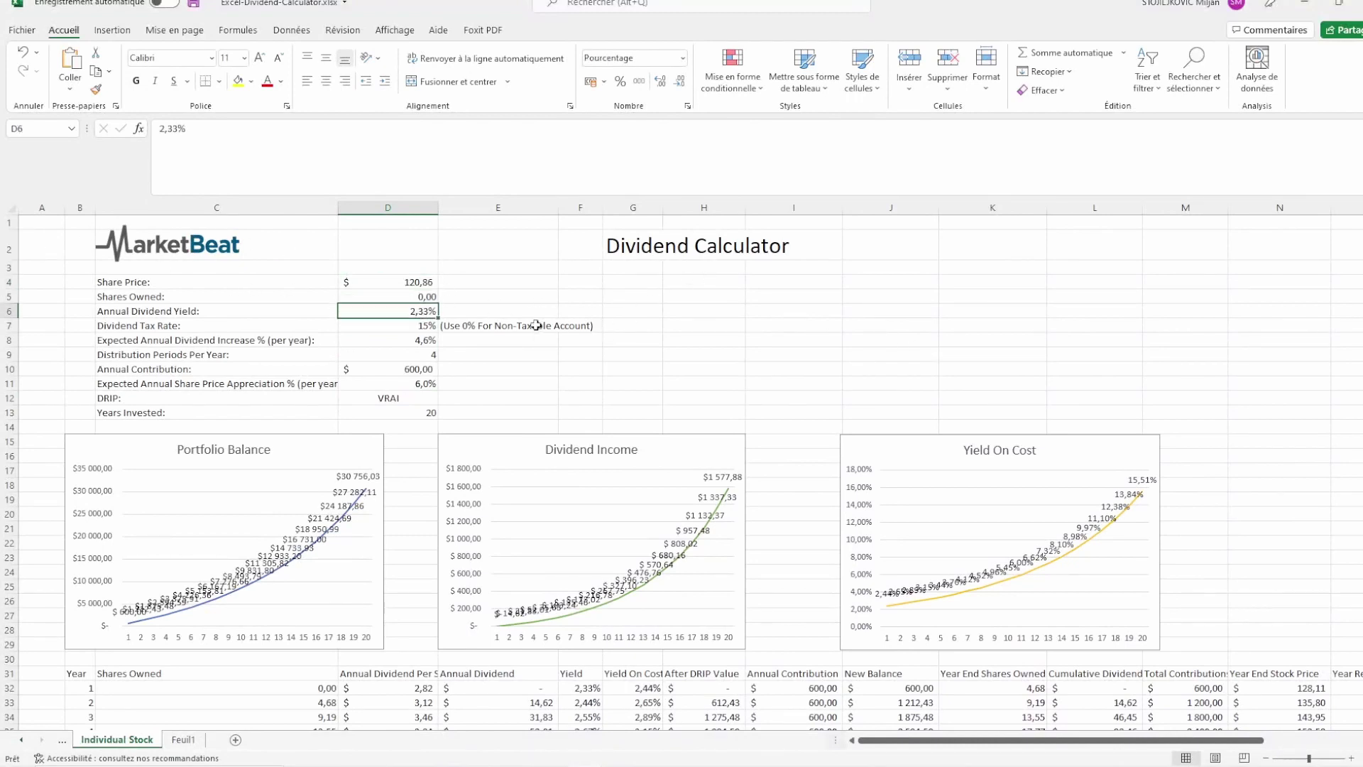
{"action": "left_click", "coordinate": [426, 339]}
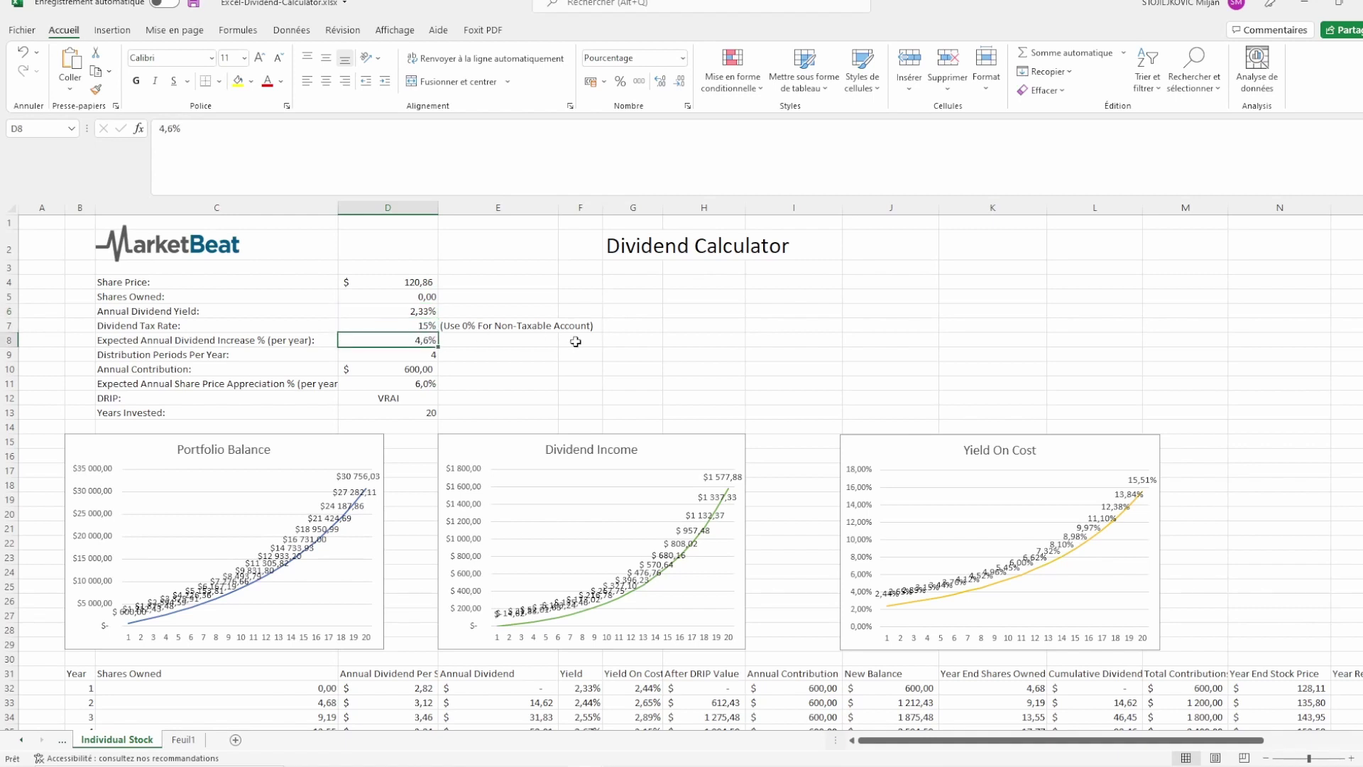
{"action": "left_click", "coordinate": [423, 358]}
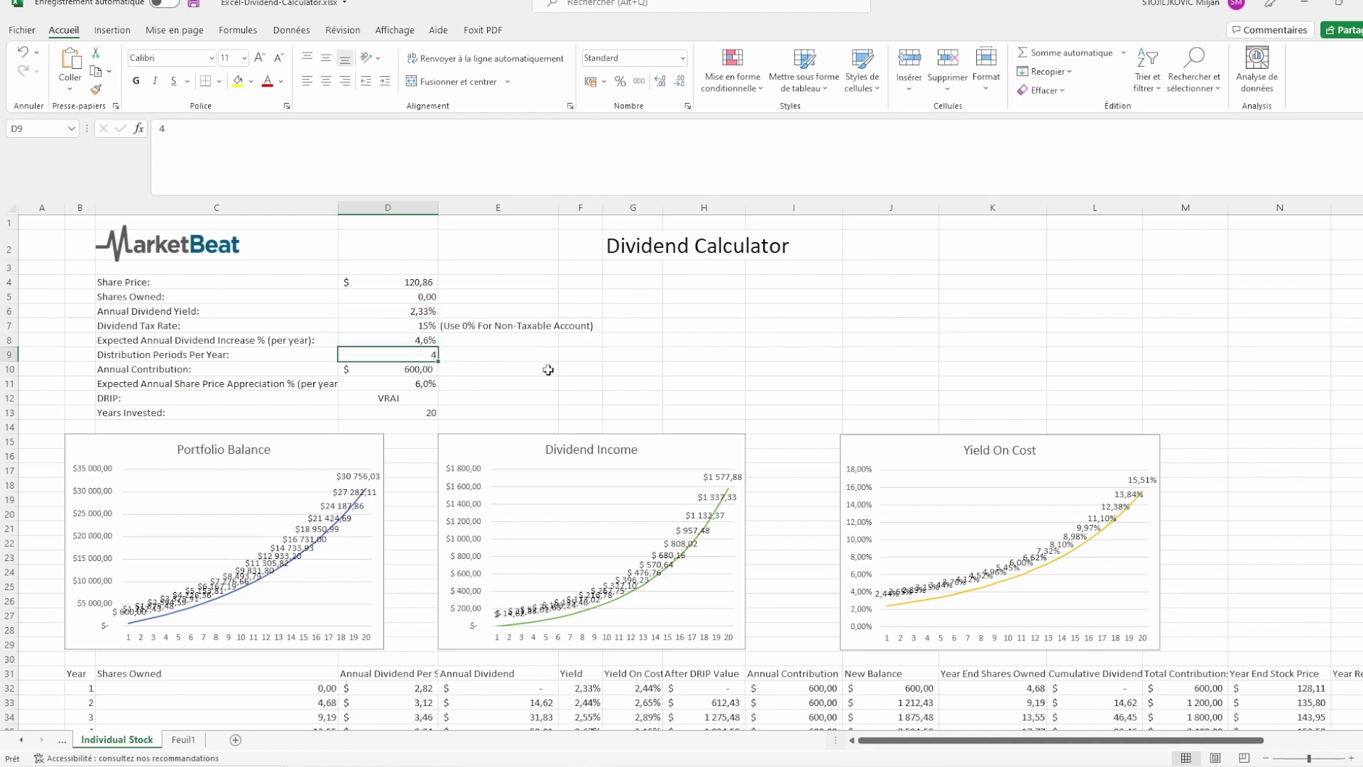
{"action": "left_click", "coordinate": [412, 386]}
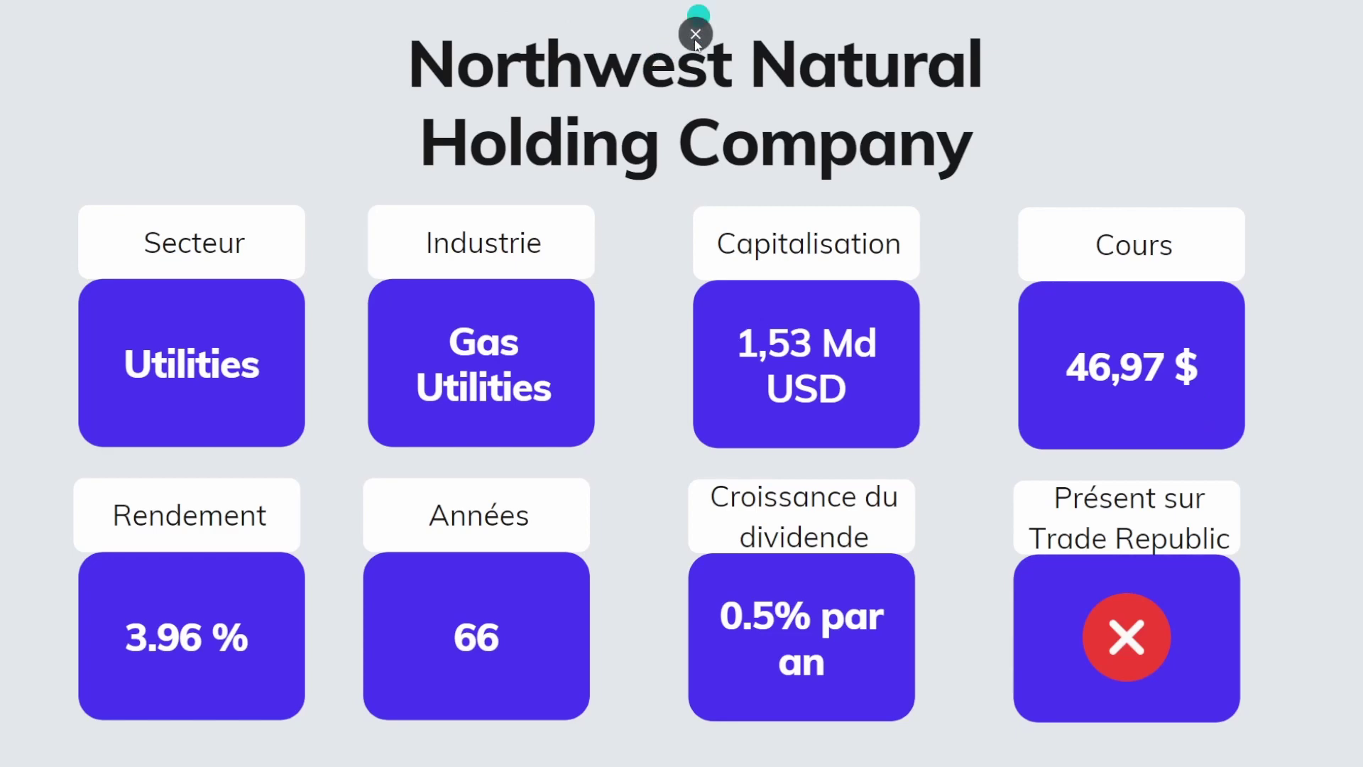
Exit the Canva slideshow and examine Northwest Natural Holding's five-year price chart and annual financial performance on Google Finance.
{"action": "left_click", "coordinate": [695, 34]}
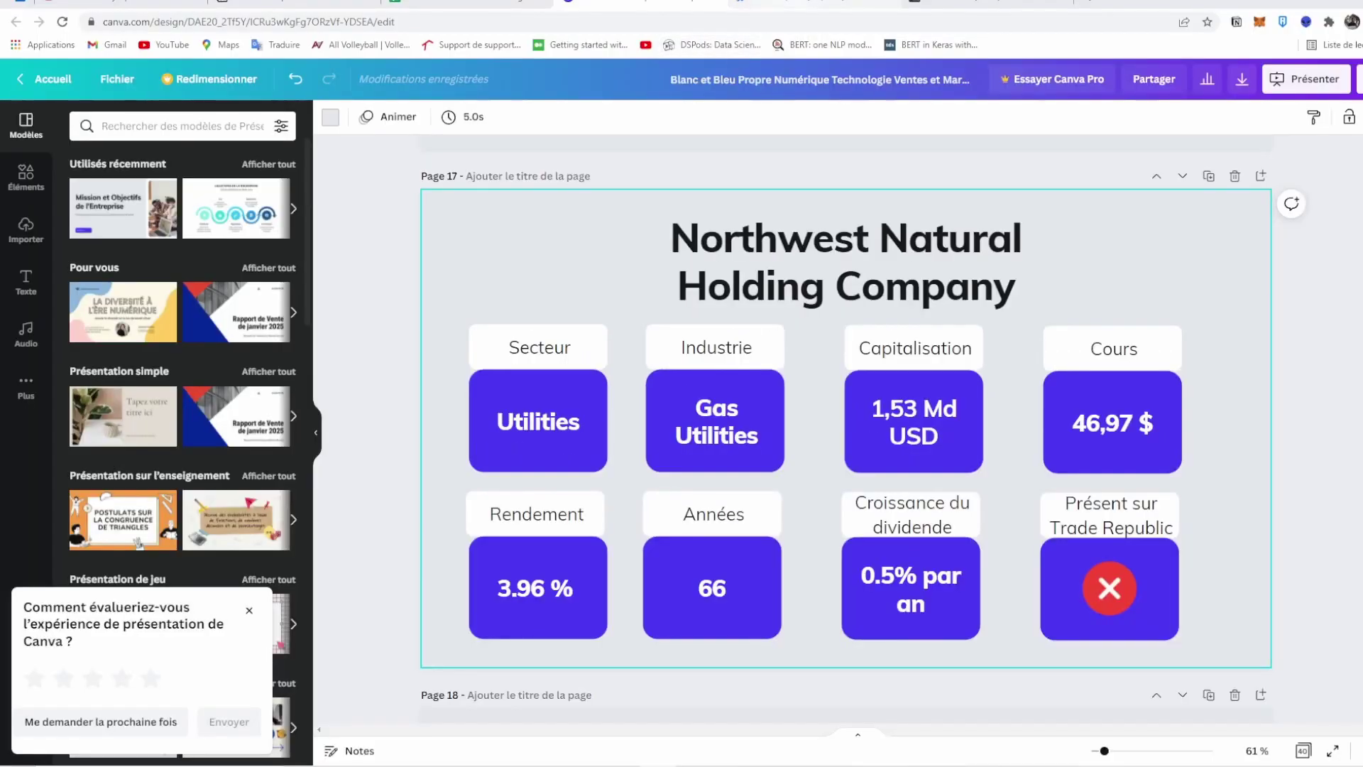
{"action": "left_click", "coordinate": [813, 4]}
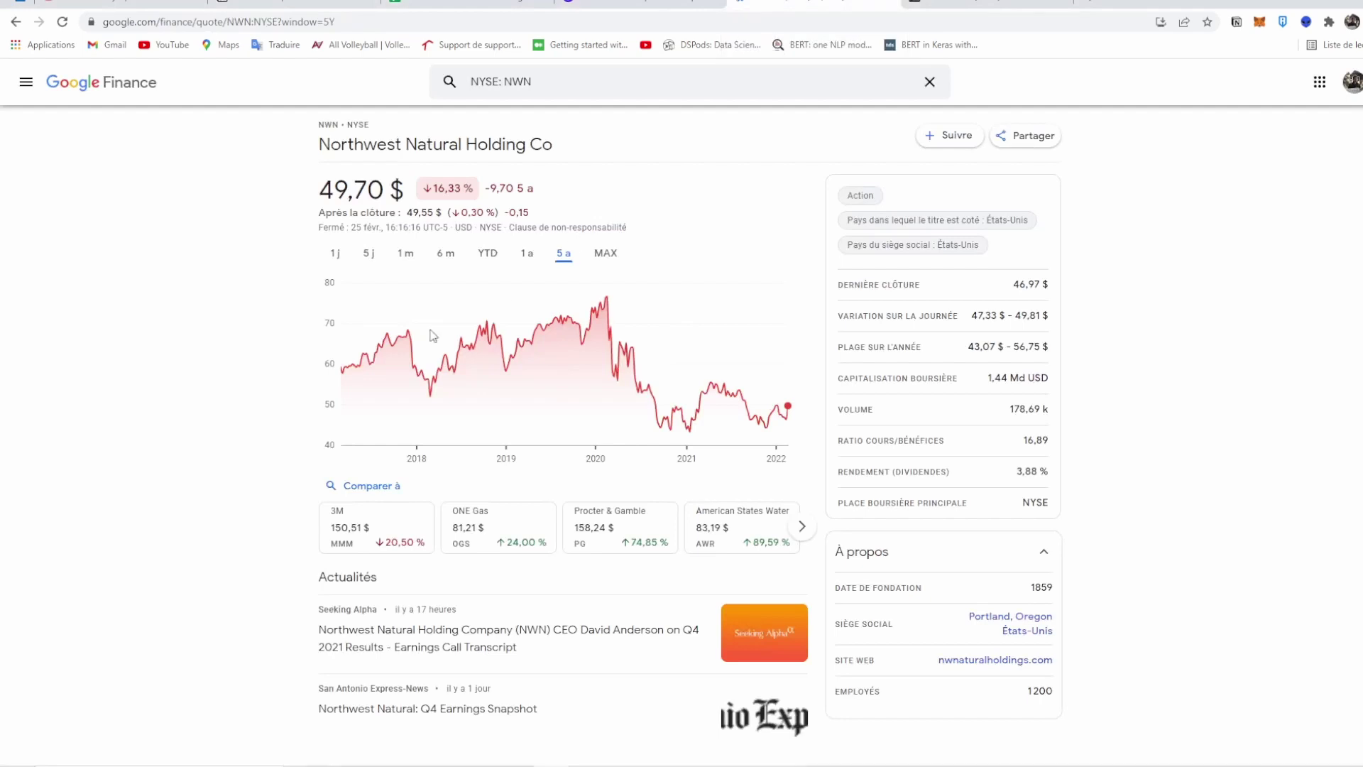
{"action": "scroll", "coordinate": [308, 371], "scroll_direction": "up", "scroll_amount": 1}
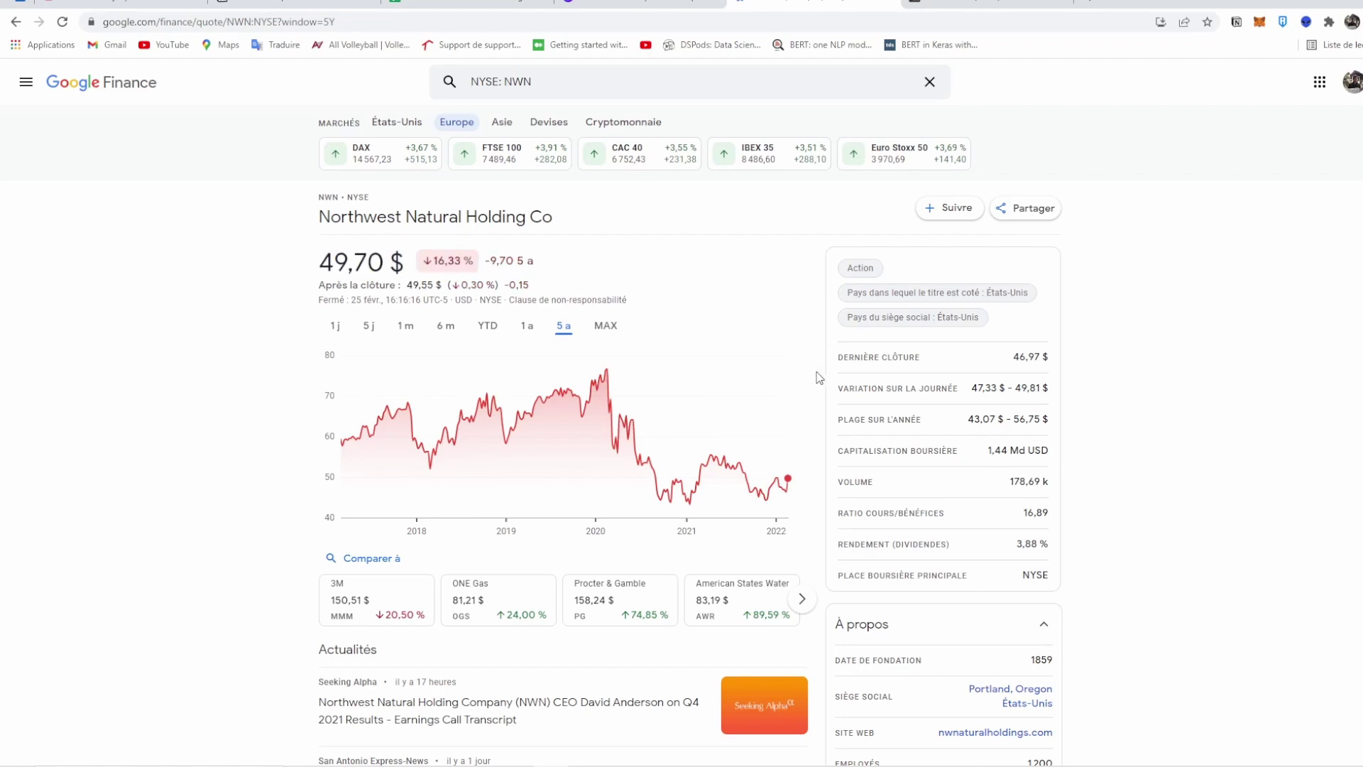
{"action": "scroll", "coordinate": [790, 352], "scroll_direction": "down", "scroll_amount": 10}
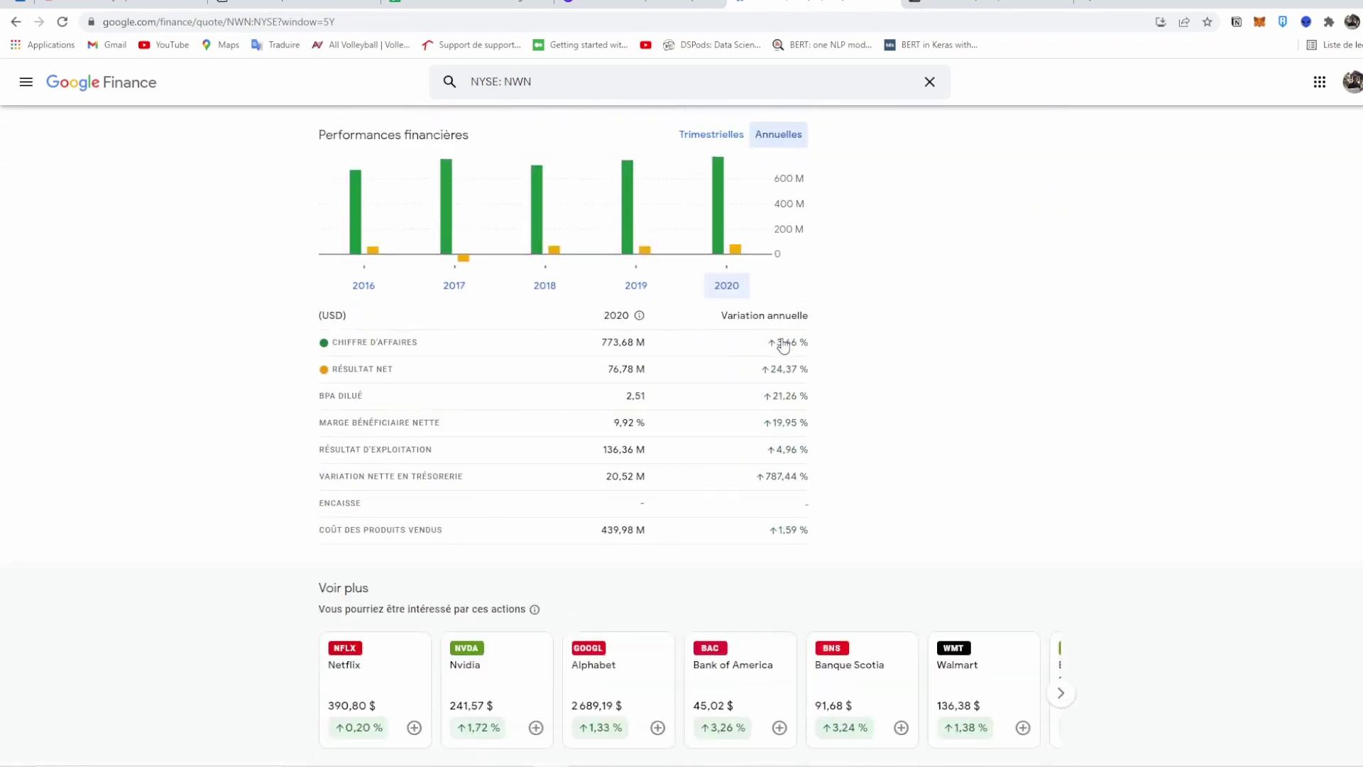
{"action": "scroll", "coordinate": [785, 344], "scroll_direction": "up", "scroll_amount": 1}
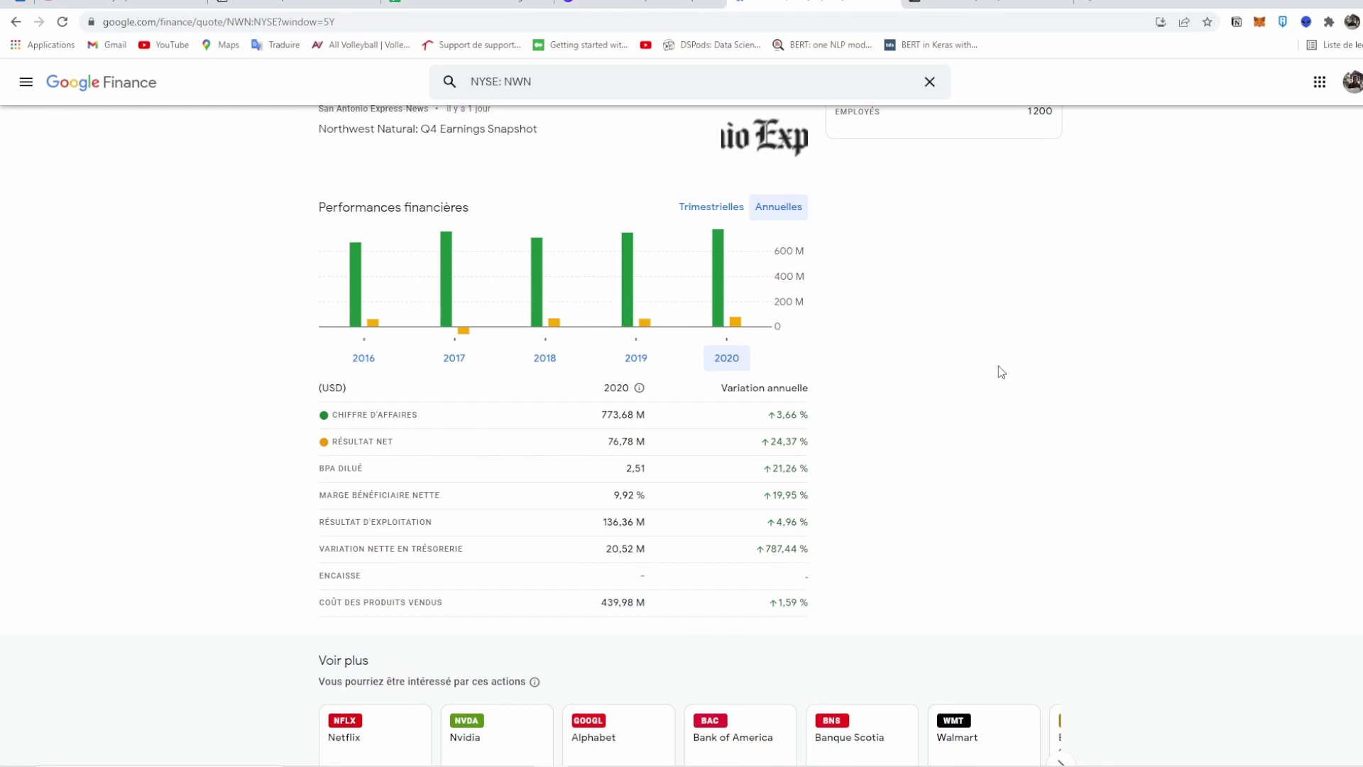
{"action": "scroll", "coordinate": [993, 373], "scroll_direction": "up", "scroll_amount": 9}
{"action": "mouse_move", "coordinate": [681, 763]}
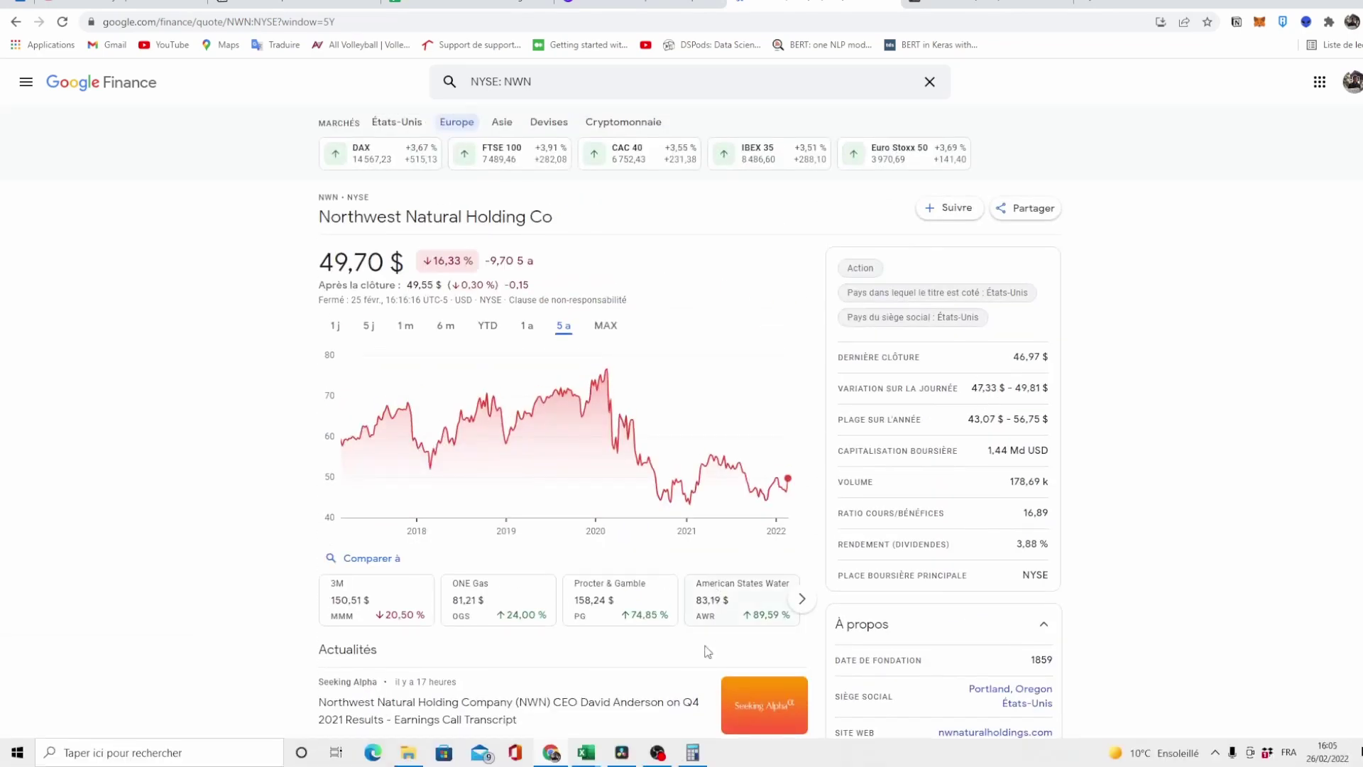
Switch to the Excel-Dividend-Calculator.xlsx workbook and review Northwest Natural's share price, expected dividend increase, projection charts and yearly table.
{"action": "mouse_move", "coordinate": [585, 758]}
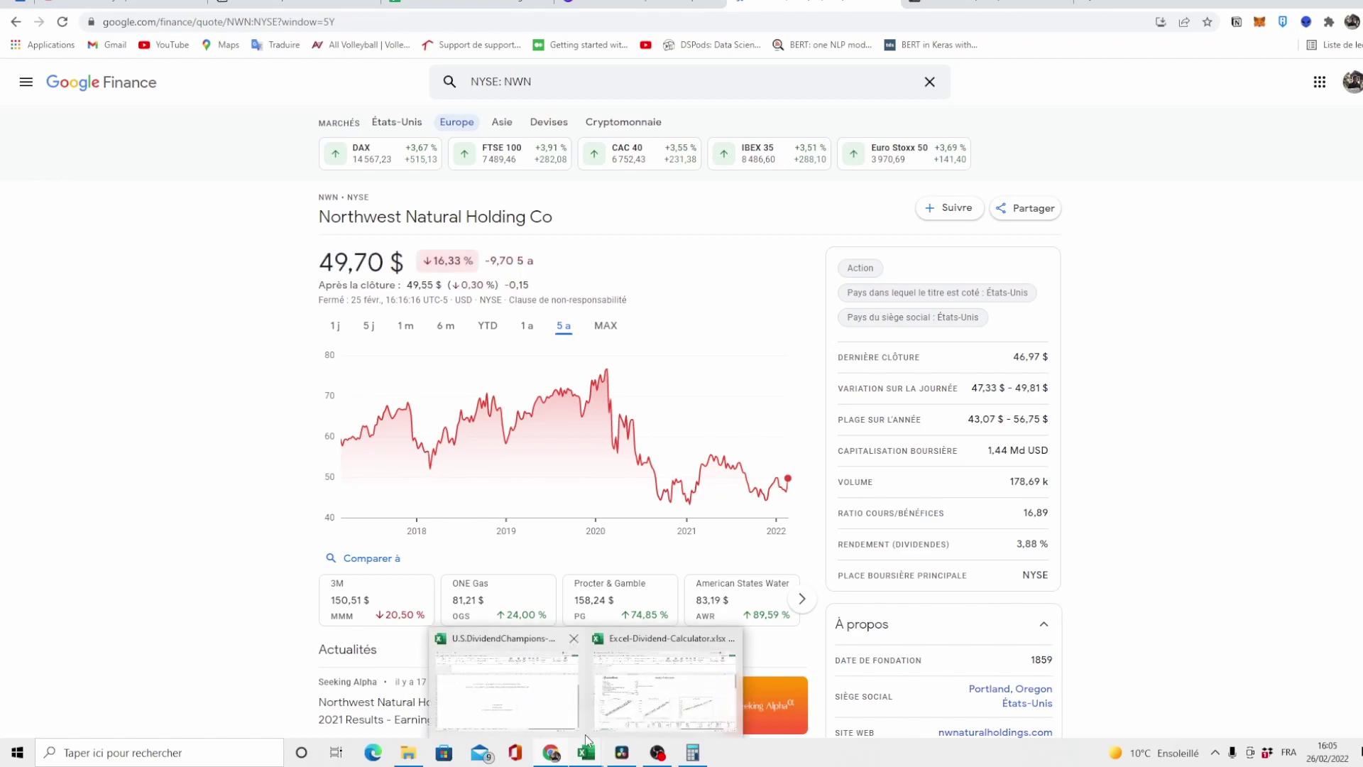
{"action": "left_click", "coordinate": [703, 685]}
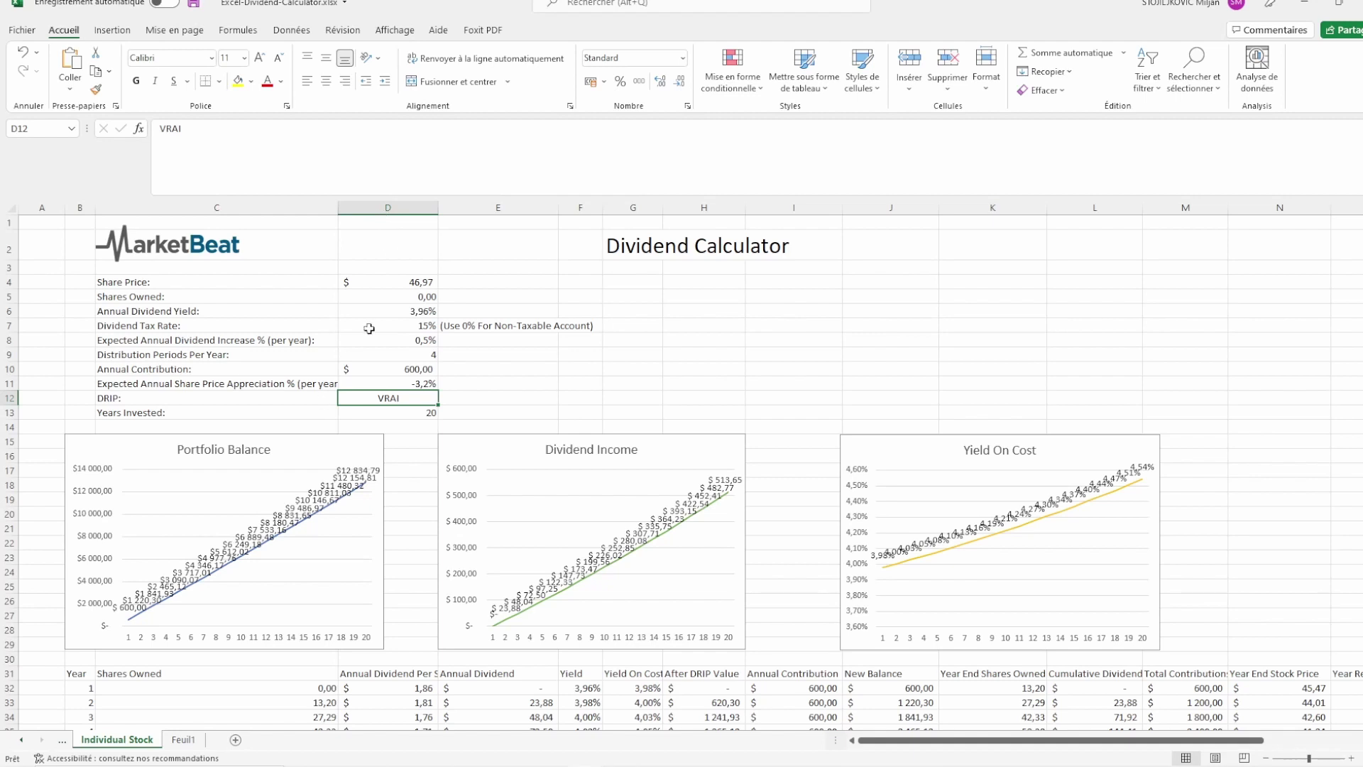
{"action": "left_click", "coordinate": [428, 281]}
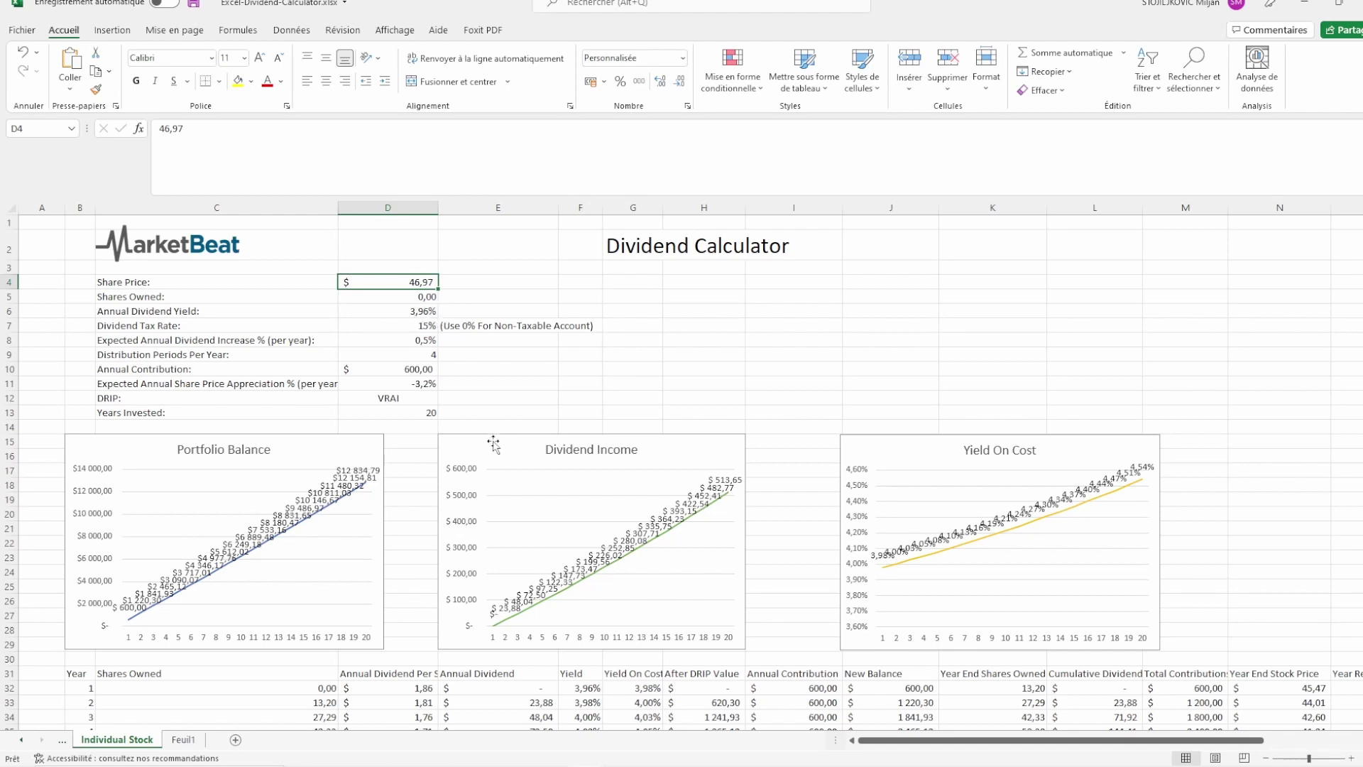
{"action": "left_click", "coordinate": [420, 343]}
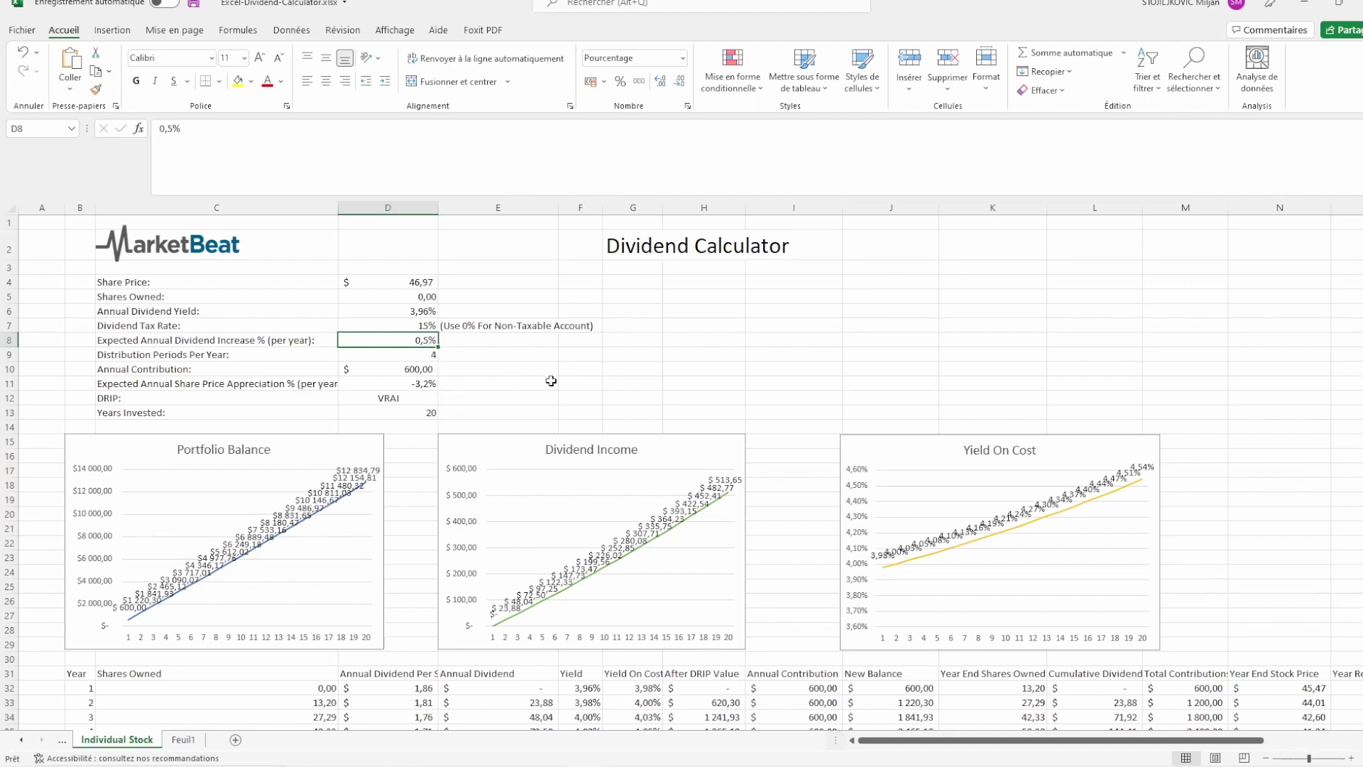
{"action": "scroll", "coordinate": [425, 419], "scroll_direction": "down", "scroll_amount": 2}
{"action": "scroll", "coordinate": [426, 419], "scroll_direction": "down", "scroll_amount": 1}
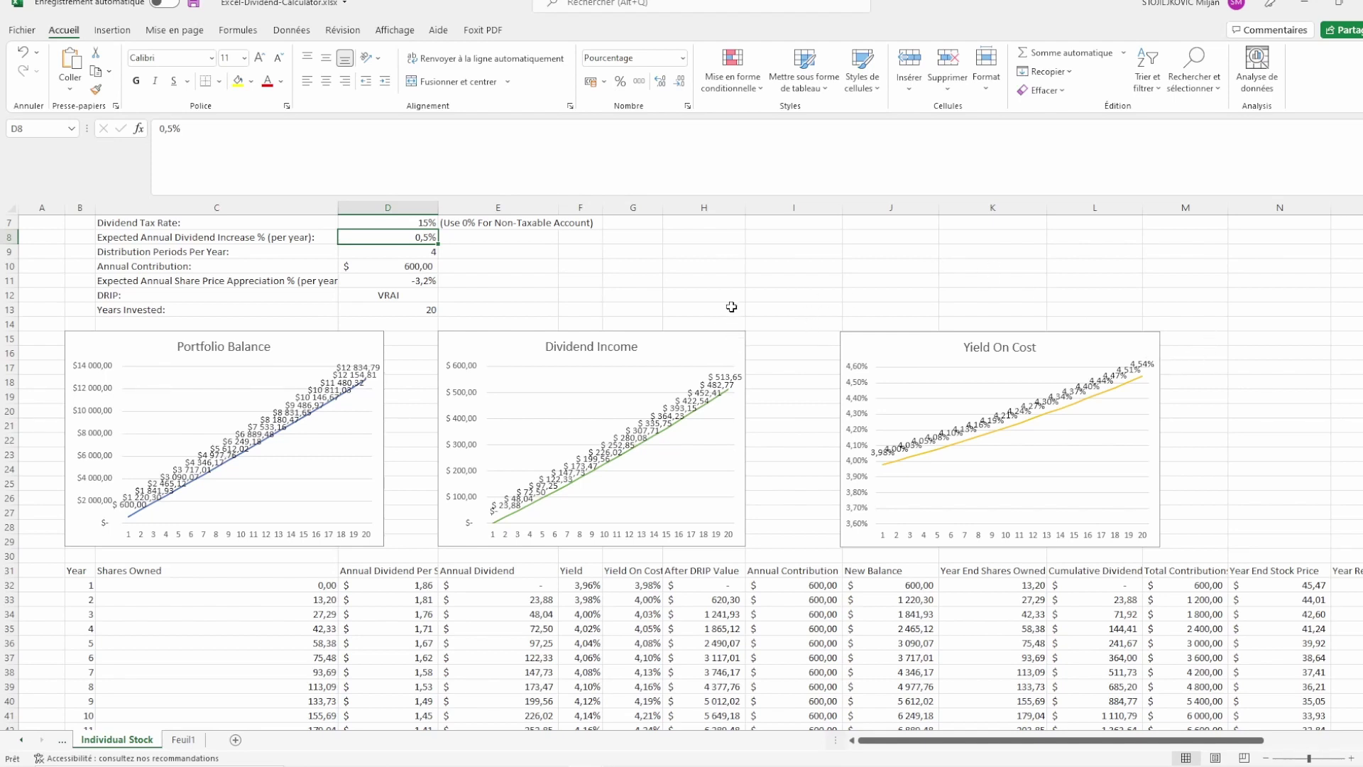
{"action": "scroll", "coordinate": [814, 328], "scroll_direction": "up", "scroll_amount": 2}
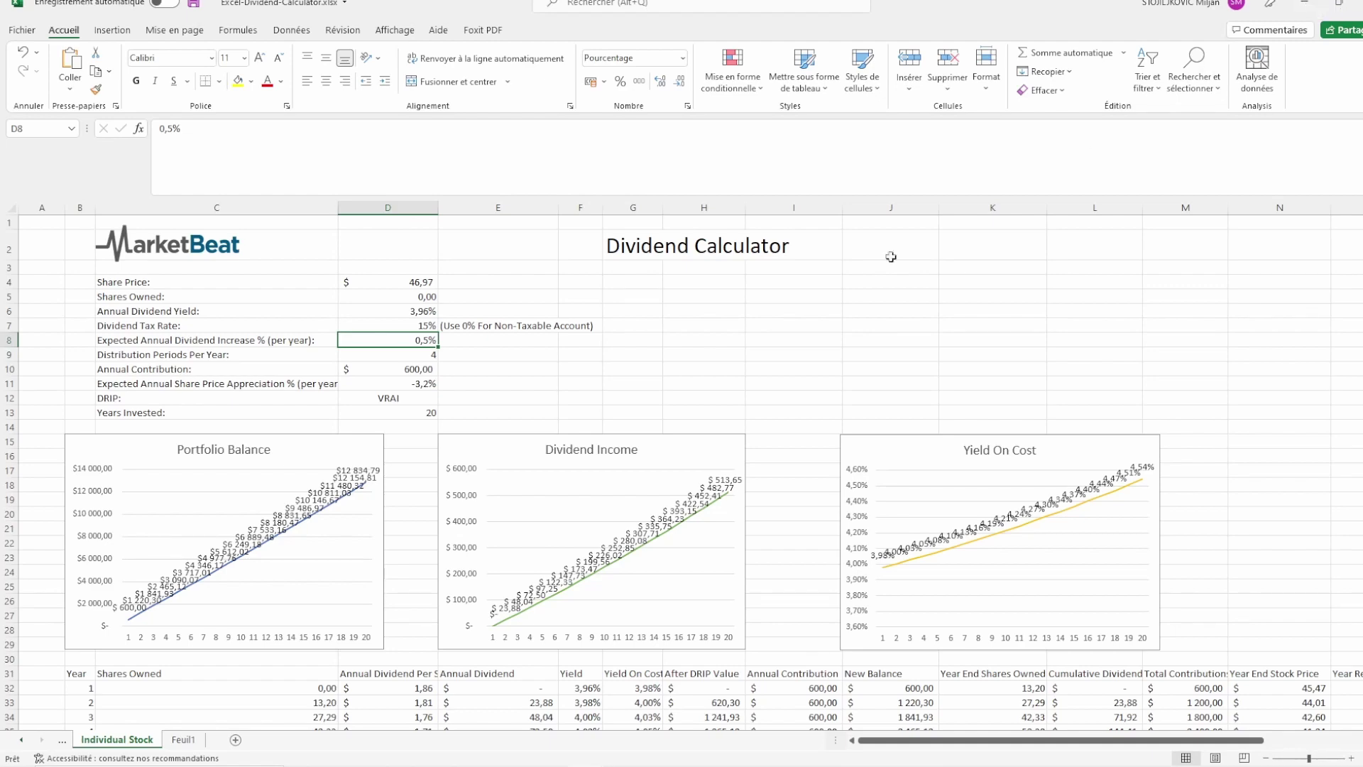
Return to Google Finance in Chrome and examine Northwest Natural's company details and annual financial performance.
{"action": "left_click", "coordinate": [1299, 8]}
{"action": "scroll", "coordinate": [661, 447], "scroll_direction": "down", "scroll_amount": 5}
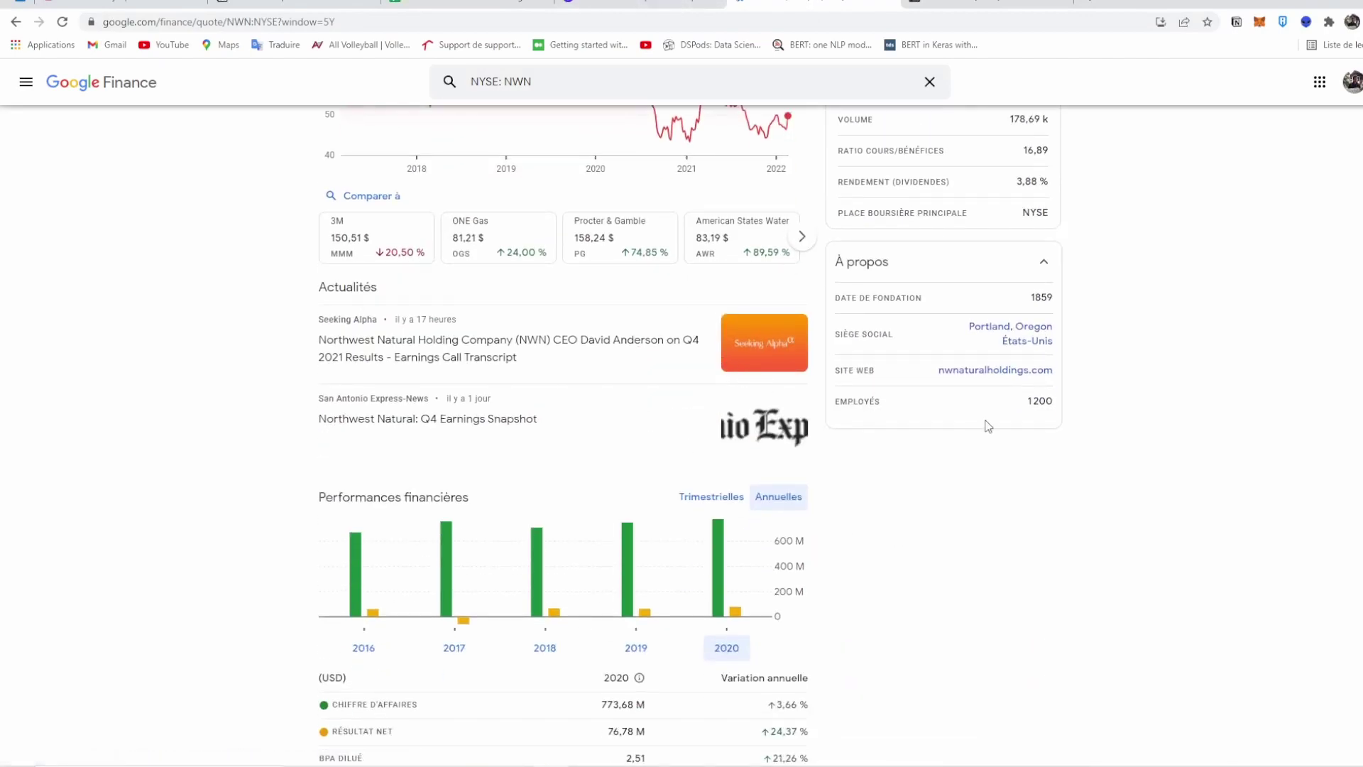
{"action": "scroll", "coordinate": [987, 424], "scroll_direction": "up", "scroll_amount": 5}
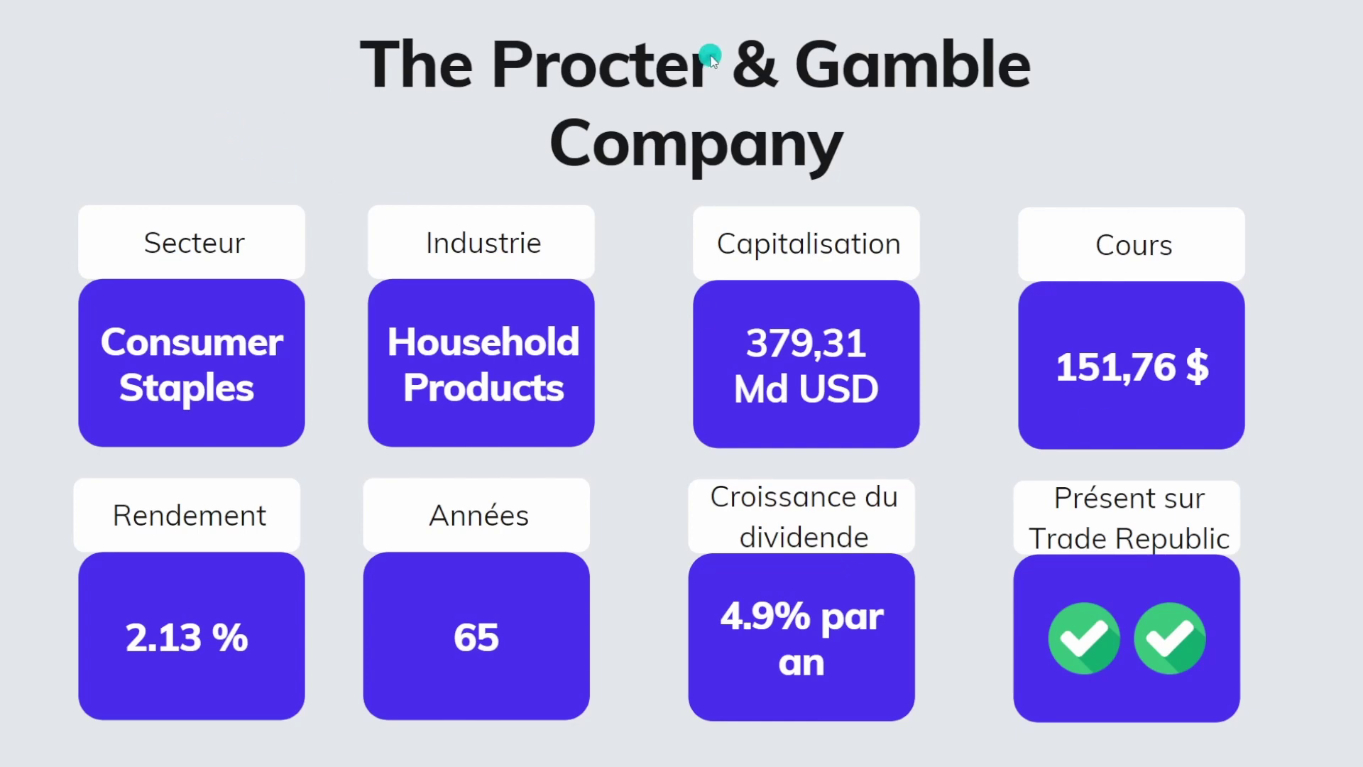
Exit the Canva slideshow and bring up the Procter & Gamble summary on page 18 in the editor.
{"action": "left_click", "coordinate": [727, 32]}
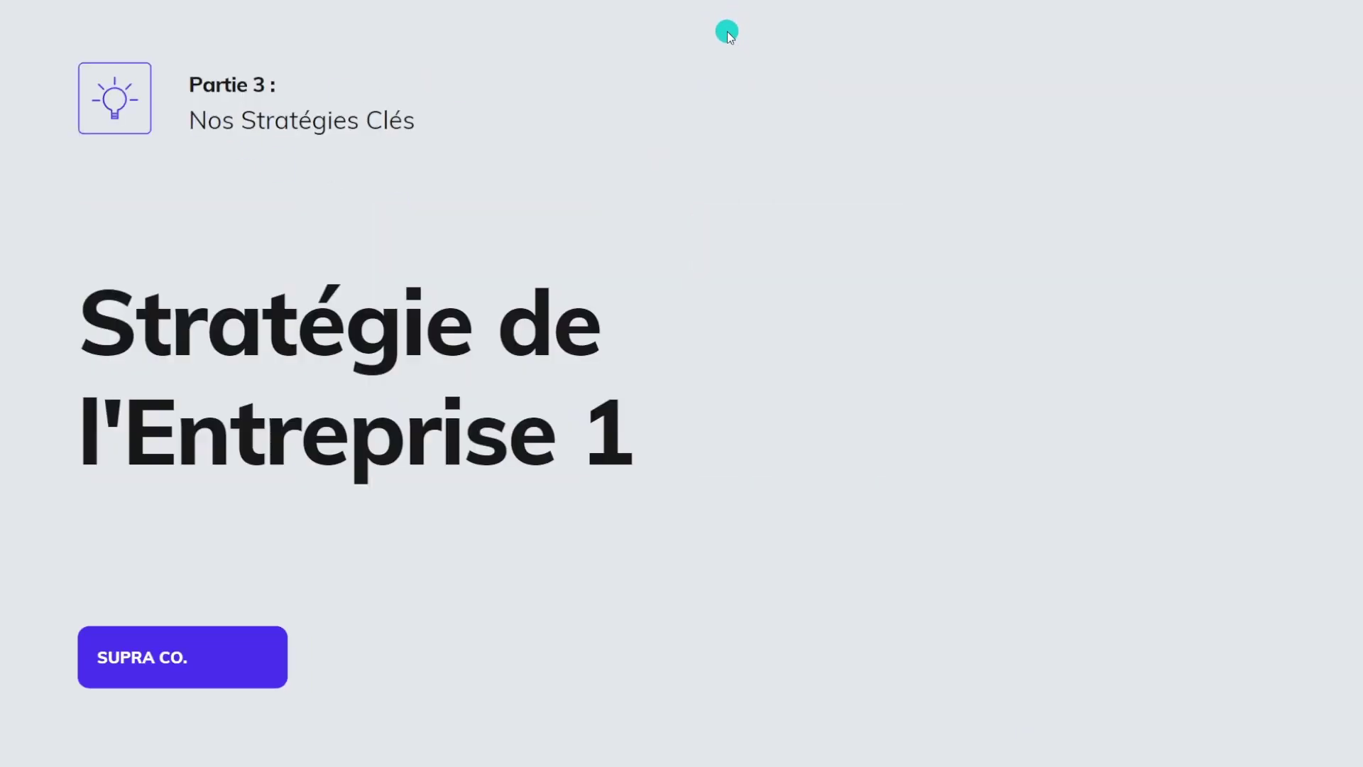
{"action": "key", "text": "Escape"}
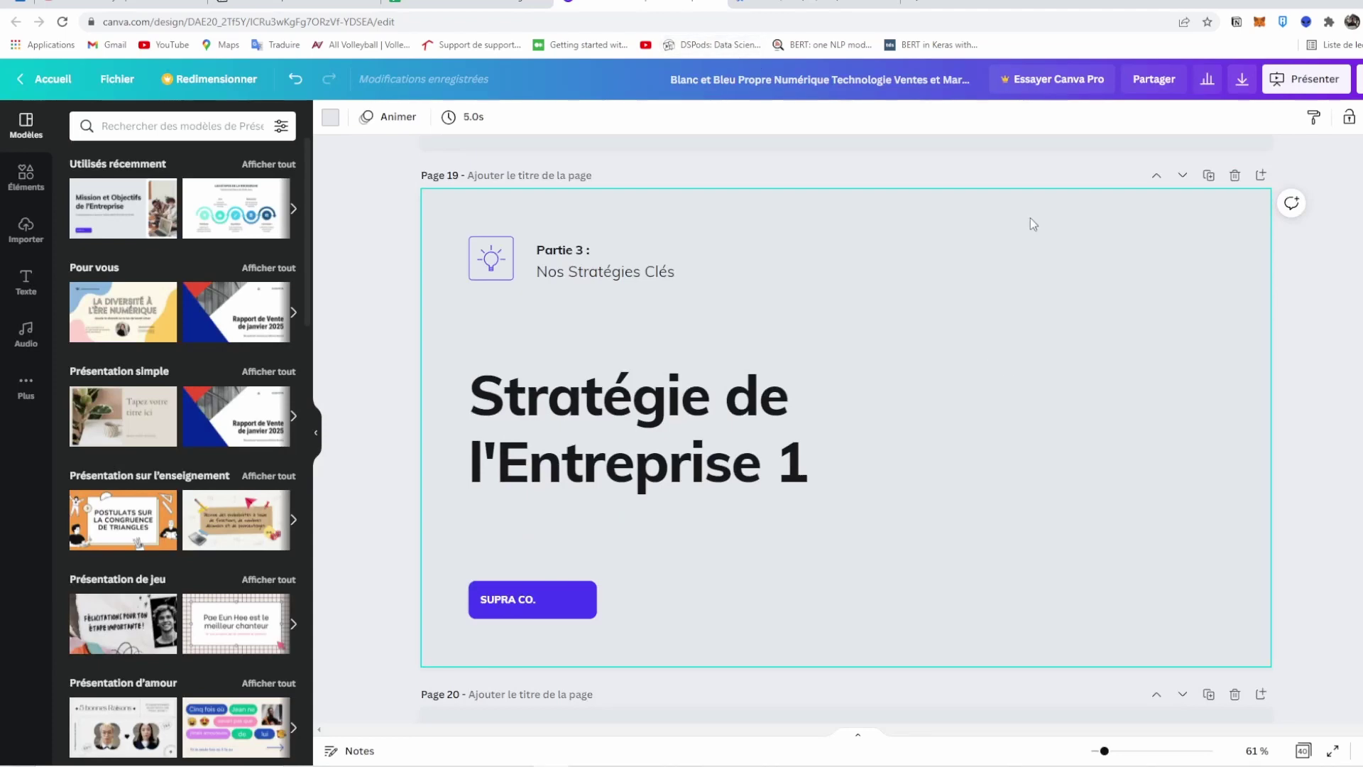
{"action": "scroll", "coordinate": [761, 267], "scroll_direction": "up", "scroll_amount": 8}
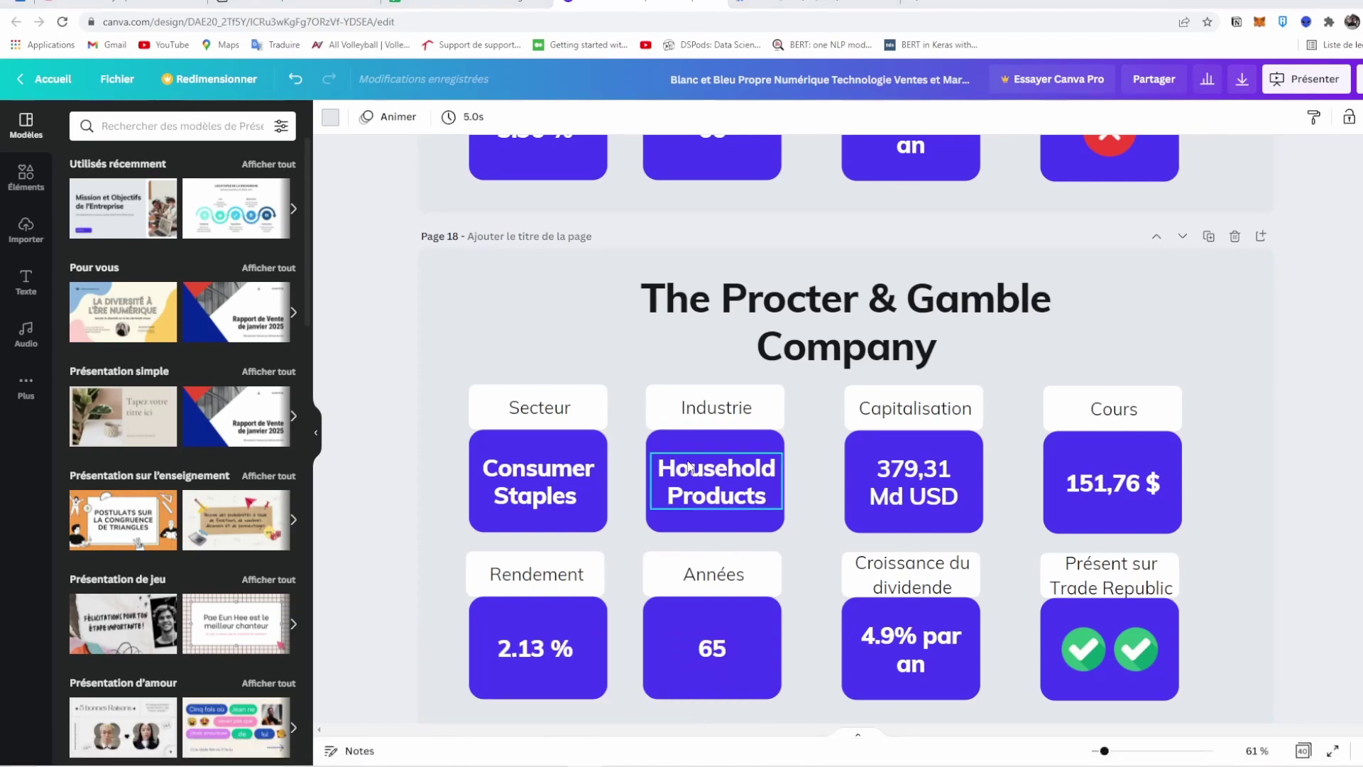
Switch to the Excel dividend calculator and review Procter & Gamble's share price, dividend yield, expected dividend increase and share price appreciation.
{"action": "key", "text": "alt+Tab"}
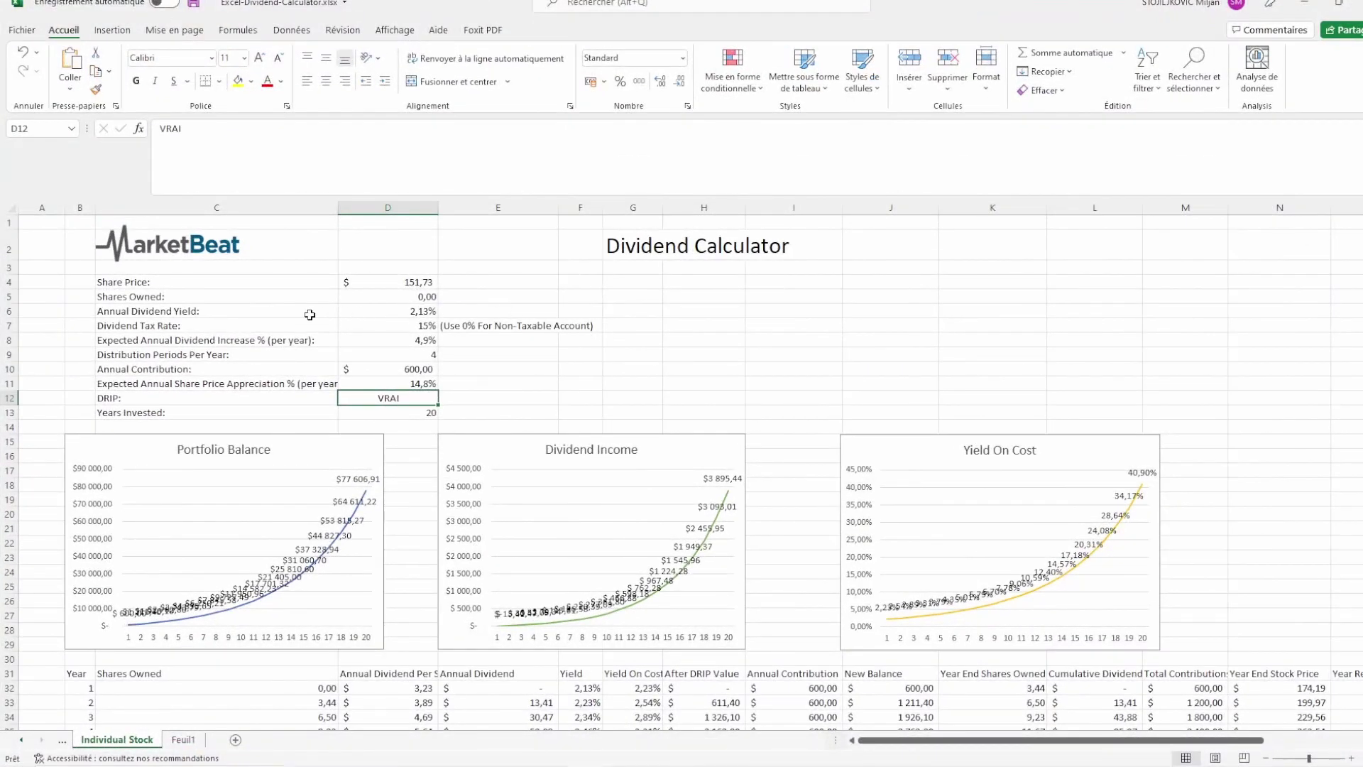
{"action": "left_click", "coordinate": [408, 288]}
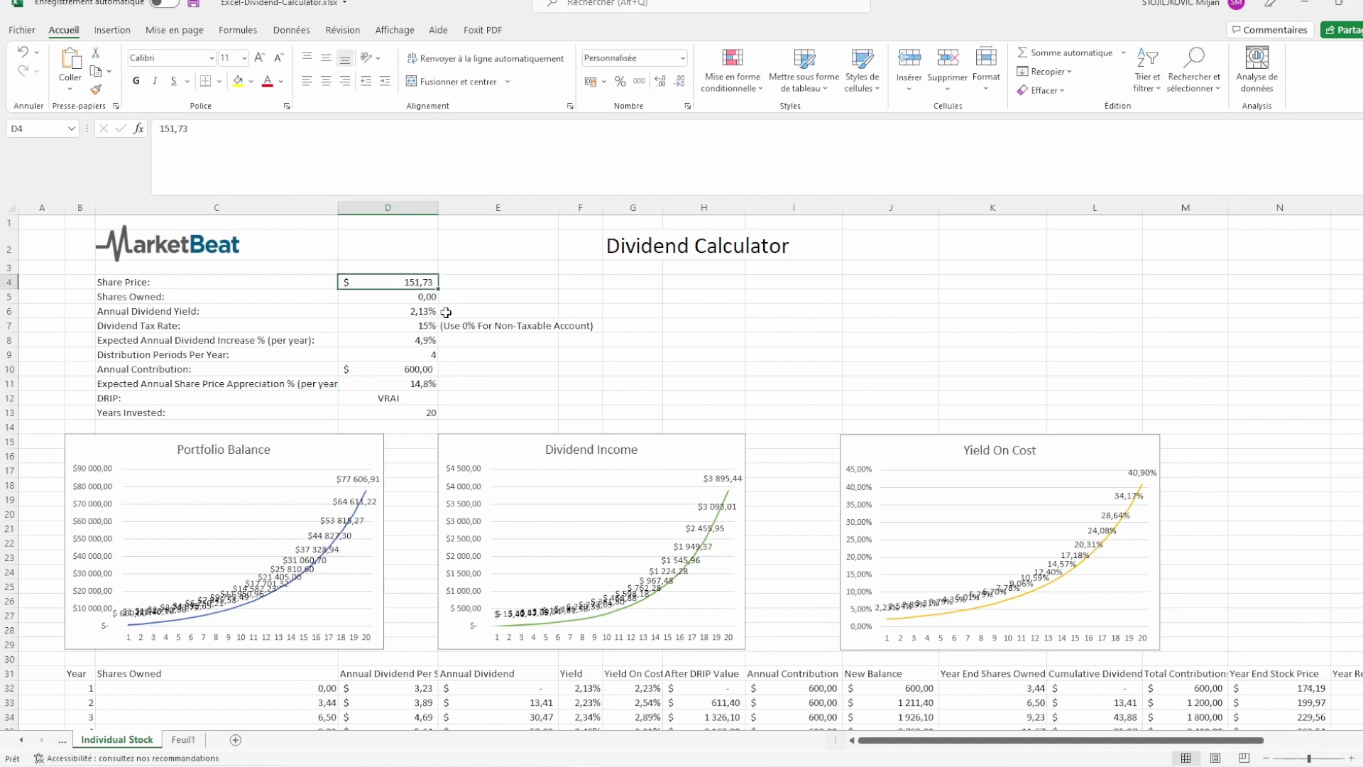
{"action": "left_click", "coordinate": [422, 311]}
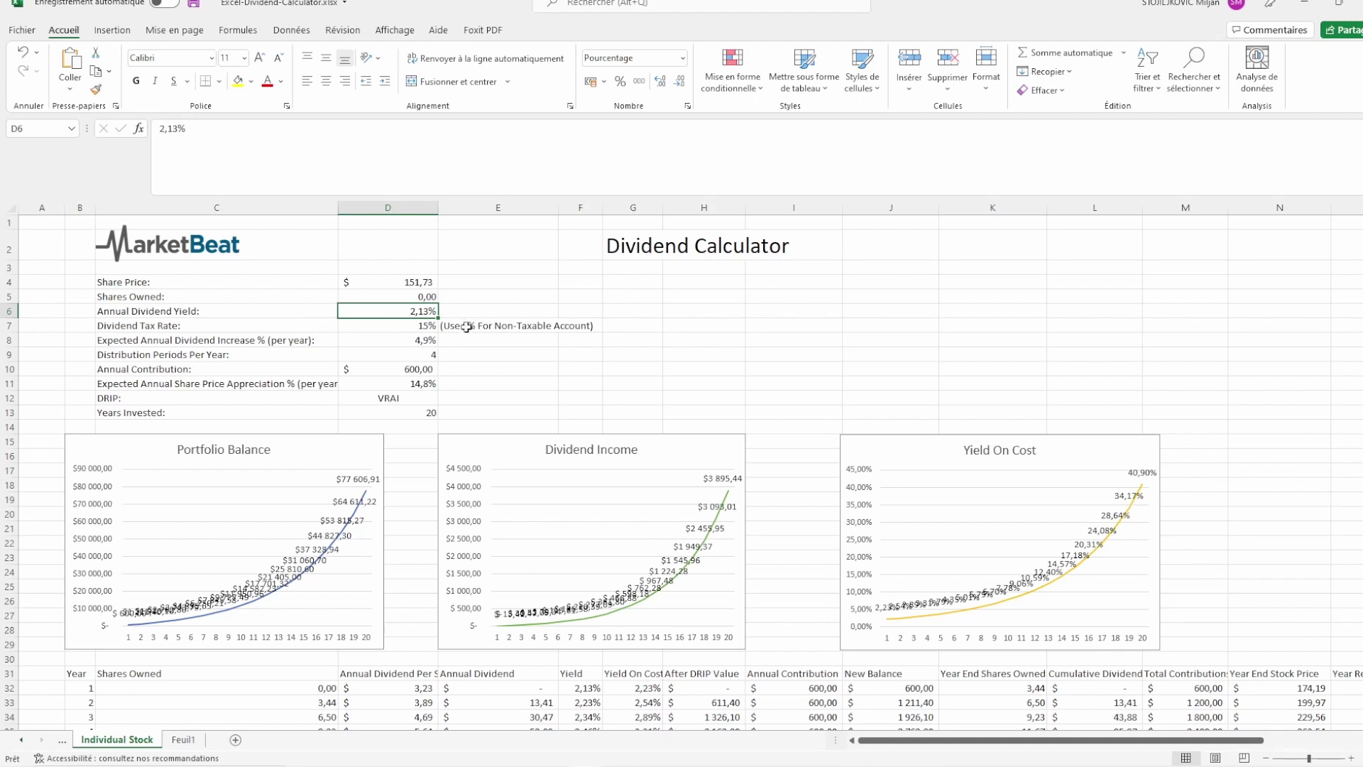
{"action": "left_click", "coordinate": [432, 339]}
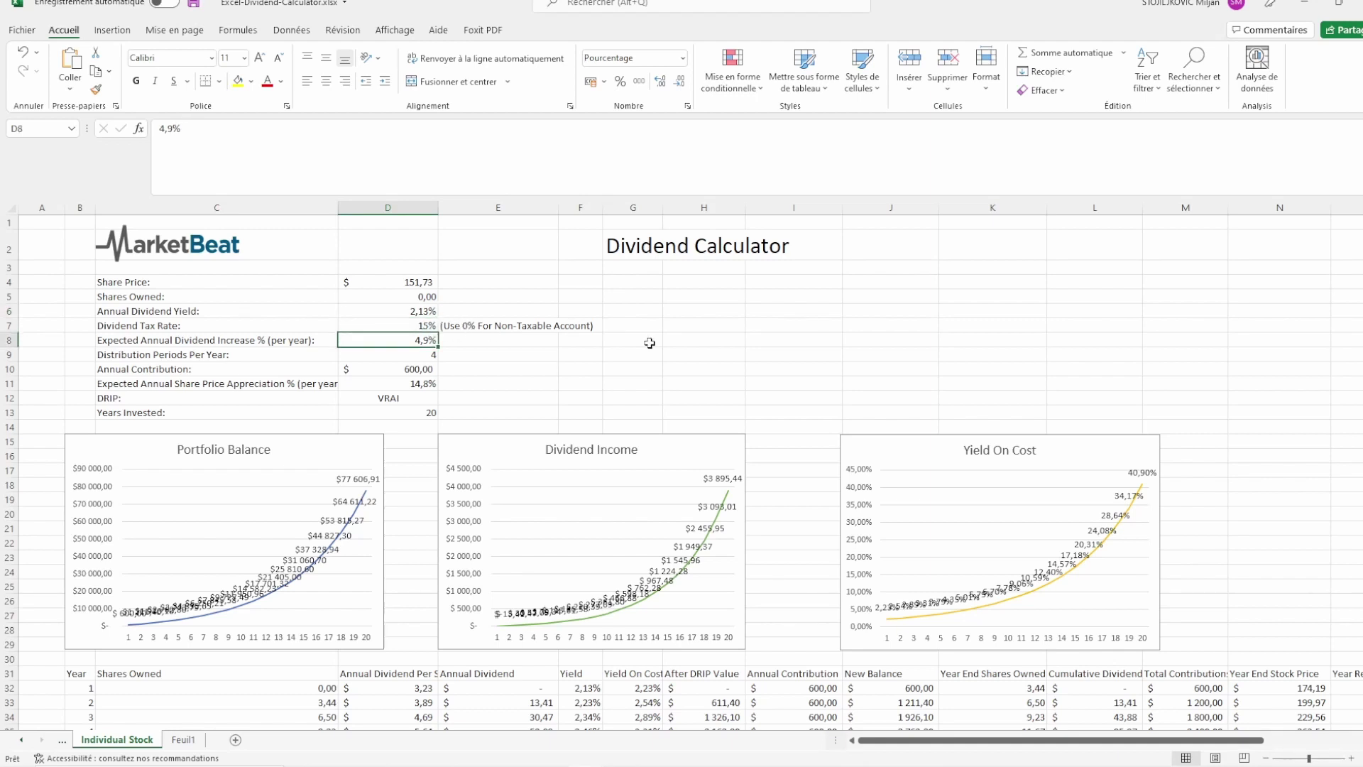
{"action": "left_click", "coordinate": [416, 383]}
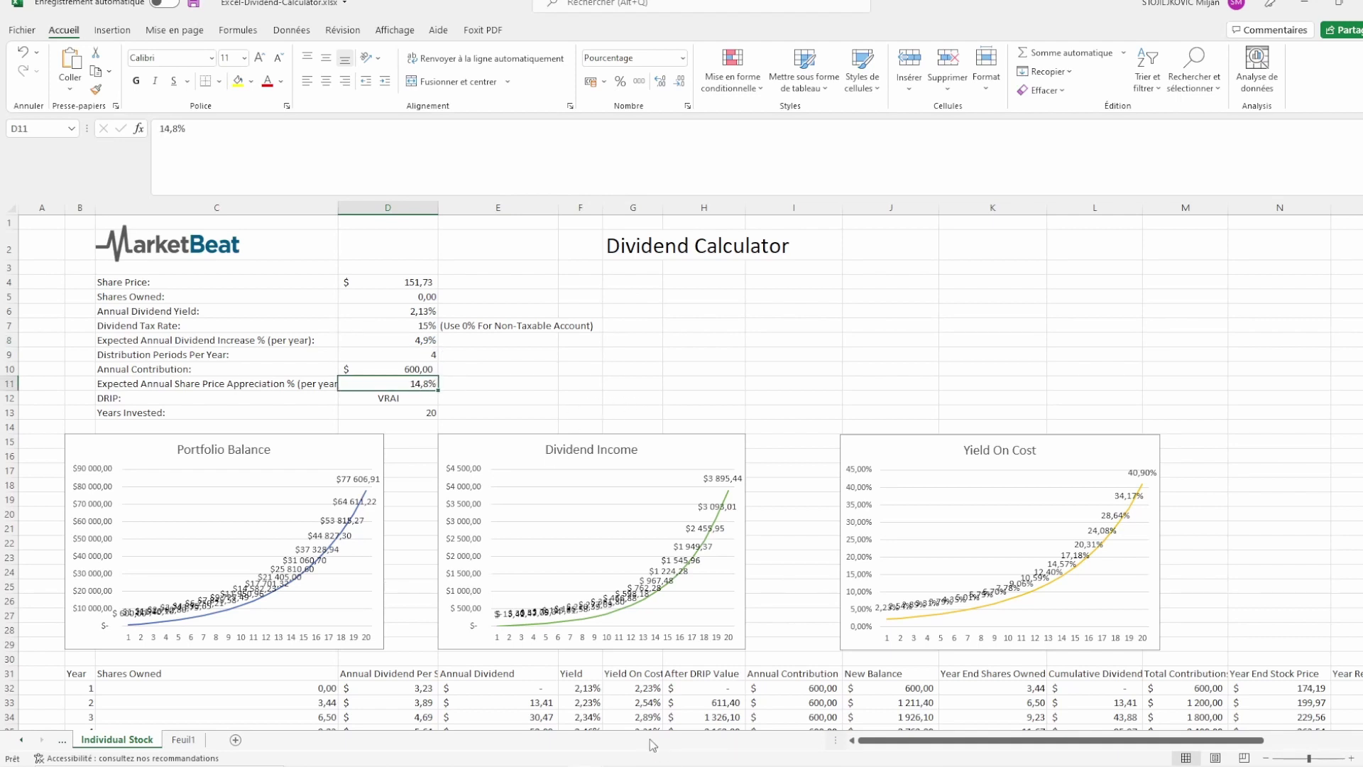
Switch to Chrome and examine Procter & Gamble's five-year price chart and annual financial performance on Google Finance.
{"action": "left_click", "coordinate": [552, 752]}
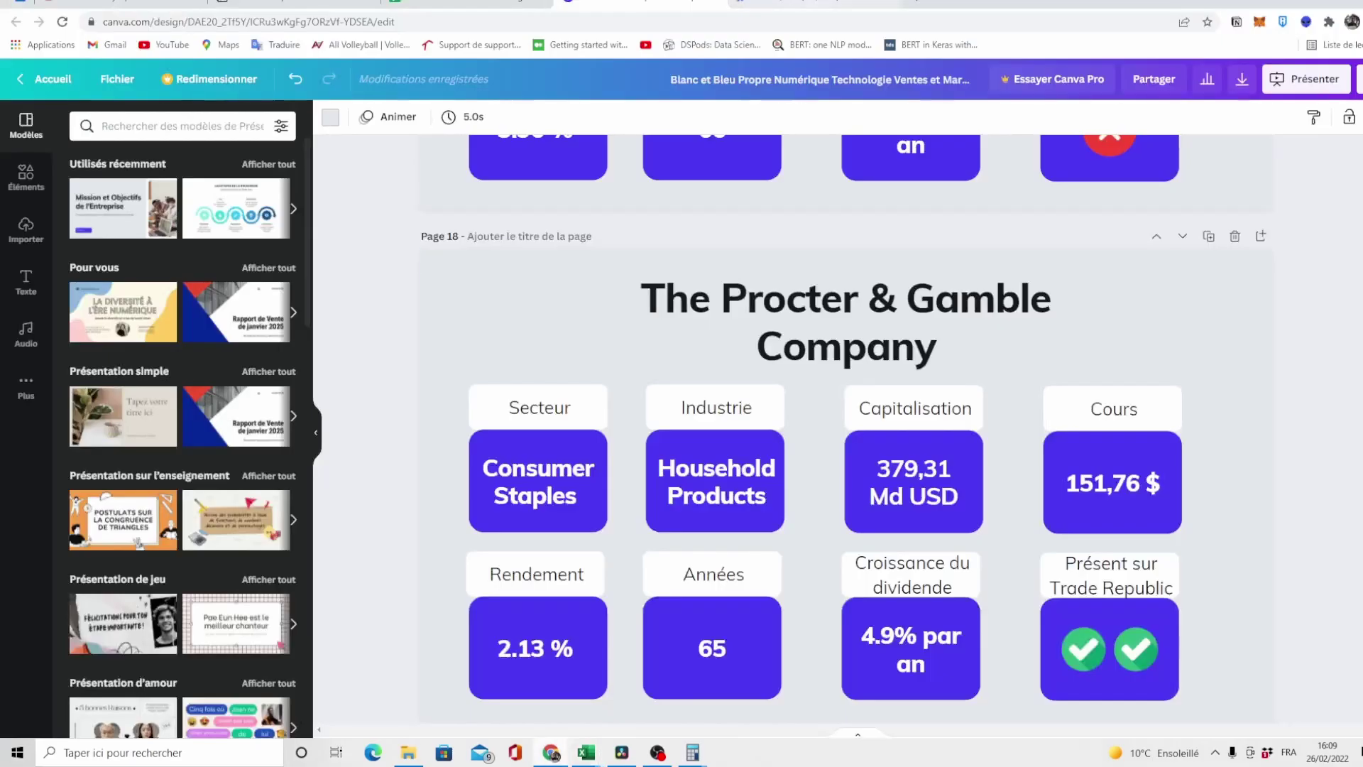
{"action": "key", "text": "ctrl+Tab"}
{"action": "left_click_drag", "start_coordinate": [441, 261], "coordinate": [485, 261]}
{"action": "left_click", "coordinate": [575, 258]}
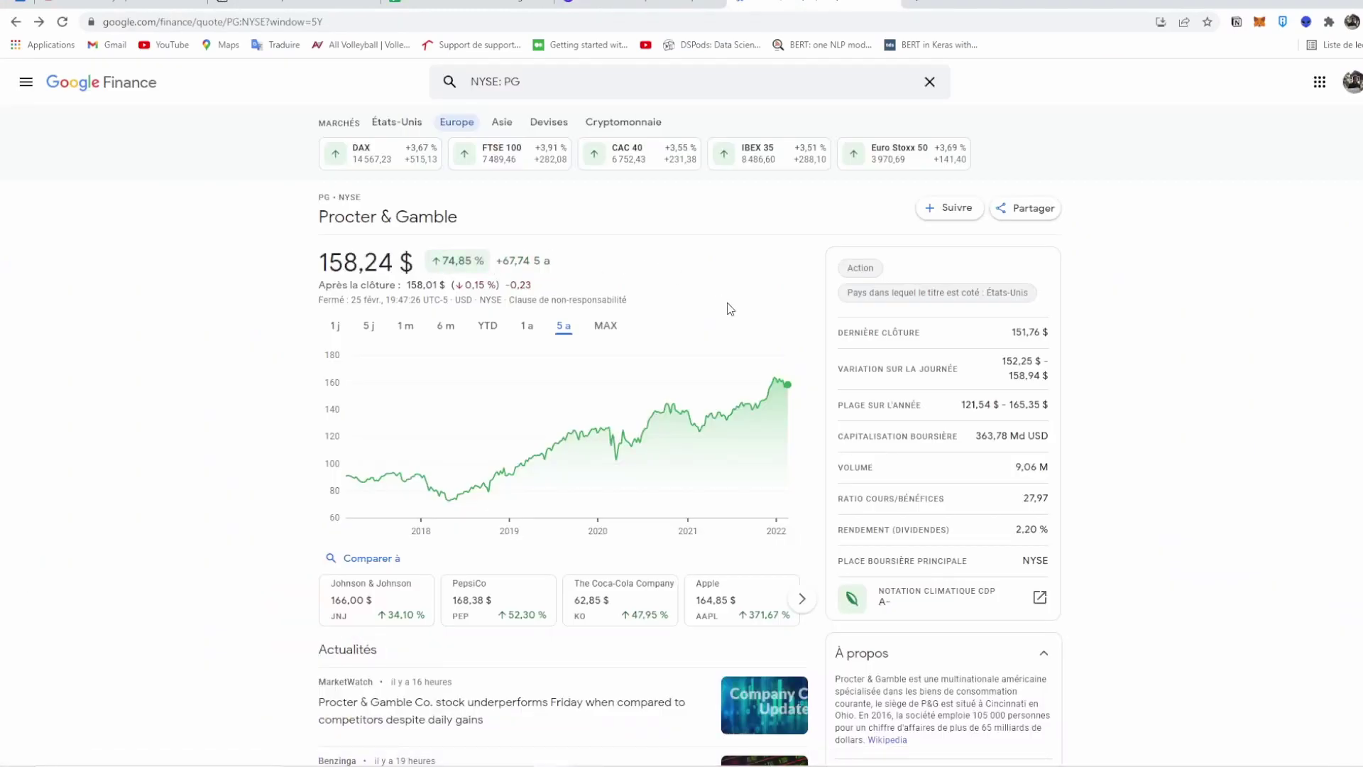
{"action": "scroll", "coordinate": [751, 319], "scroll_direction": "down", "scroll_amount": 10}
{"action": "scroll", "coordinate": [415, 341], "scroll_direction": "up", "scroll_amount": 2}
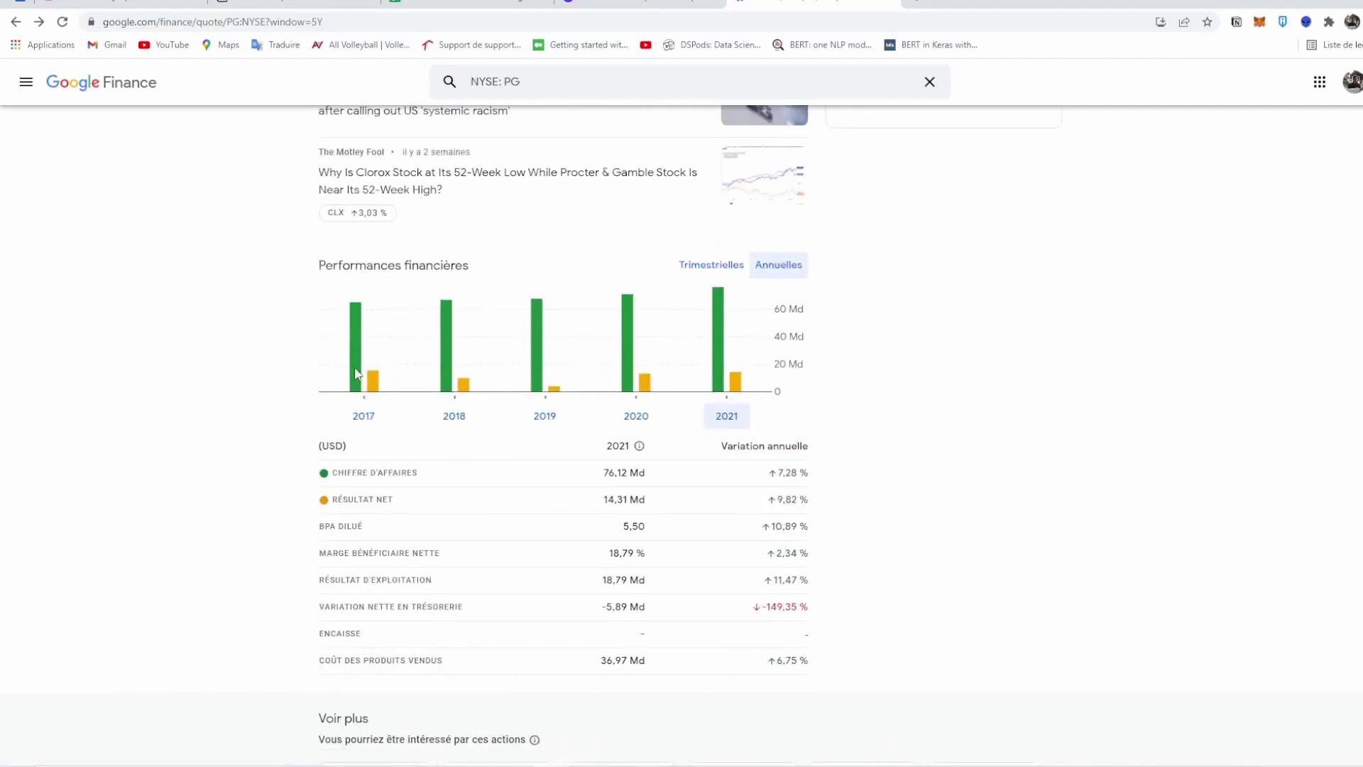
{"action": "scroll", "coordinate": [838, 365], "scroll_direction": "up", "scroll_amount": 2}
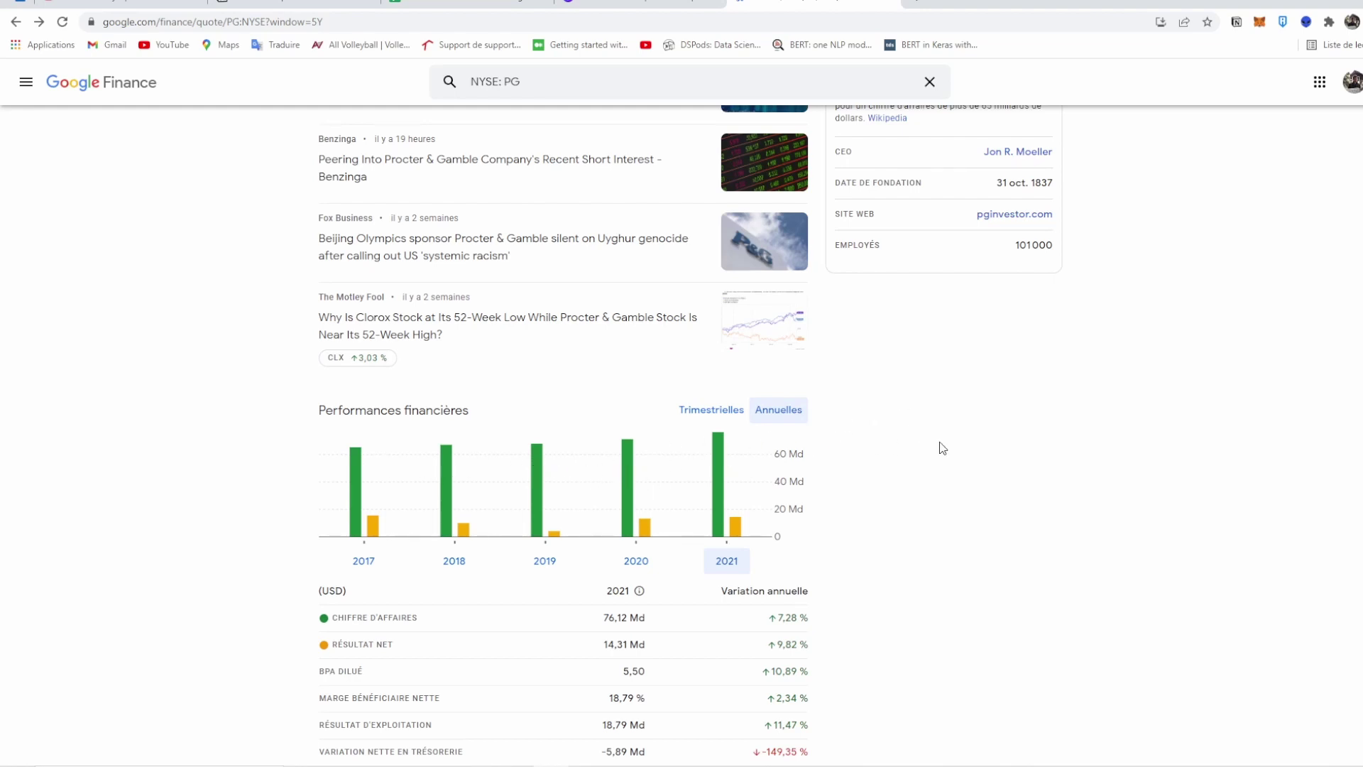
{"action": "scroll", "coordinate": [937, 447], "scroll_direction": "up", "scroll_amount": 9}
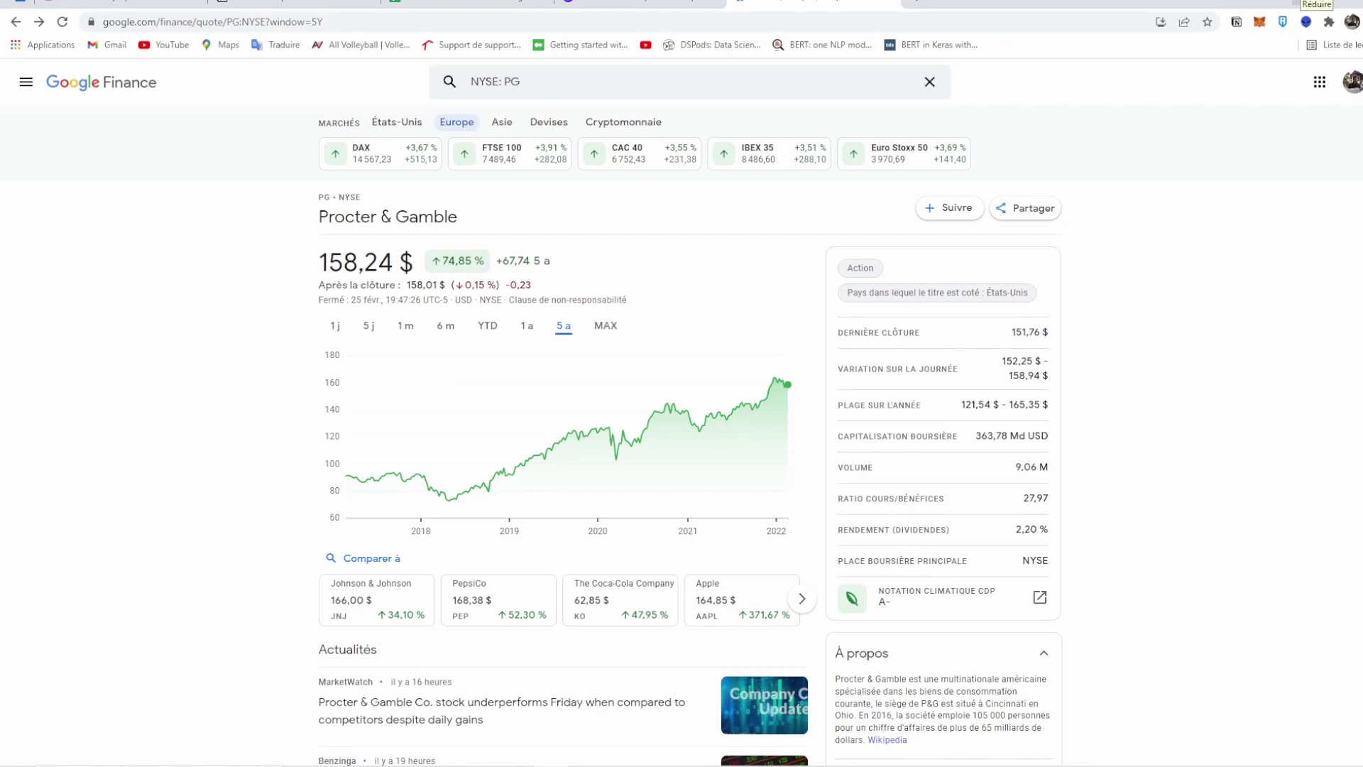
Return to the Excel dividend calculator and examine Procter & Gamble's portfolio balance, dividend income and yield-on-cost projections.
{"action": "left_click", "coordinate": [1313, 3]}
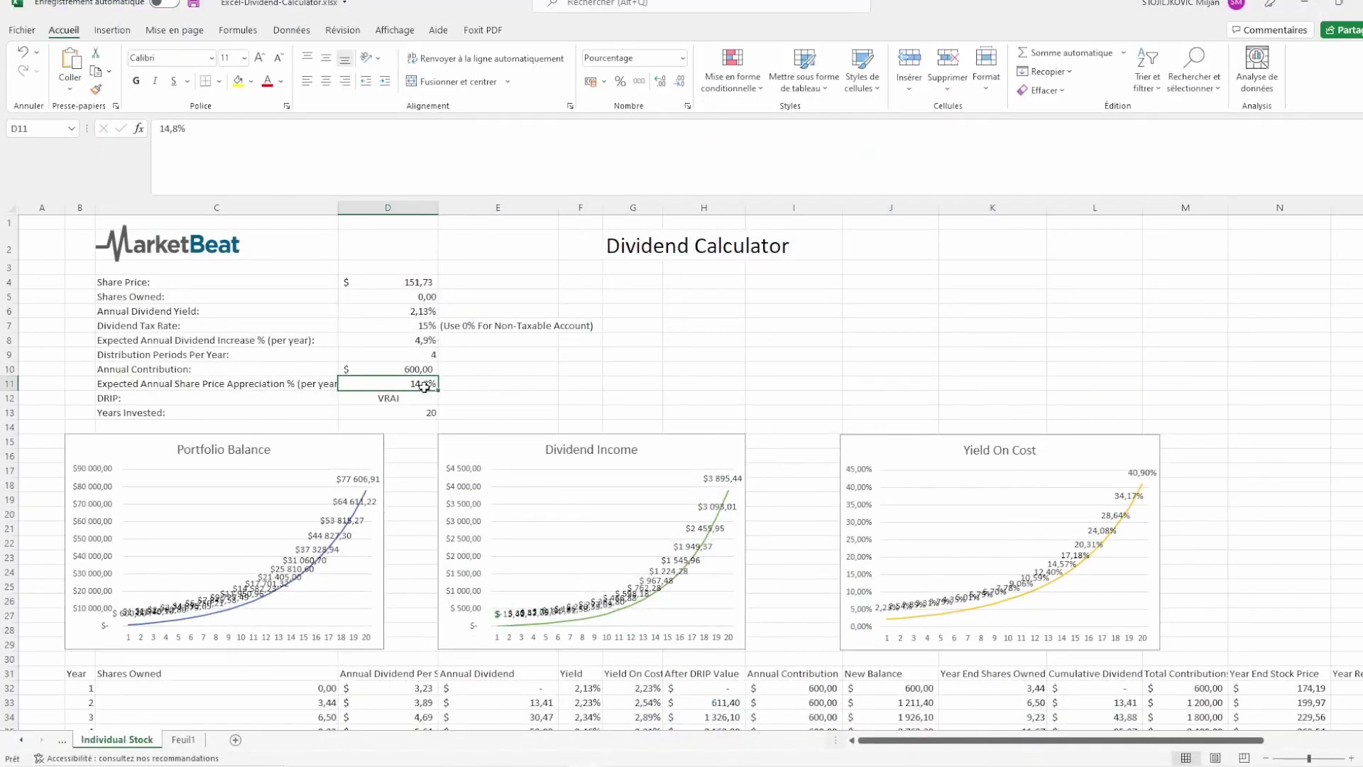
{"action": "scroll", "coordinate": [441, 403], "scroll_direction": "down", "scroll_amount": 1}
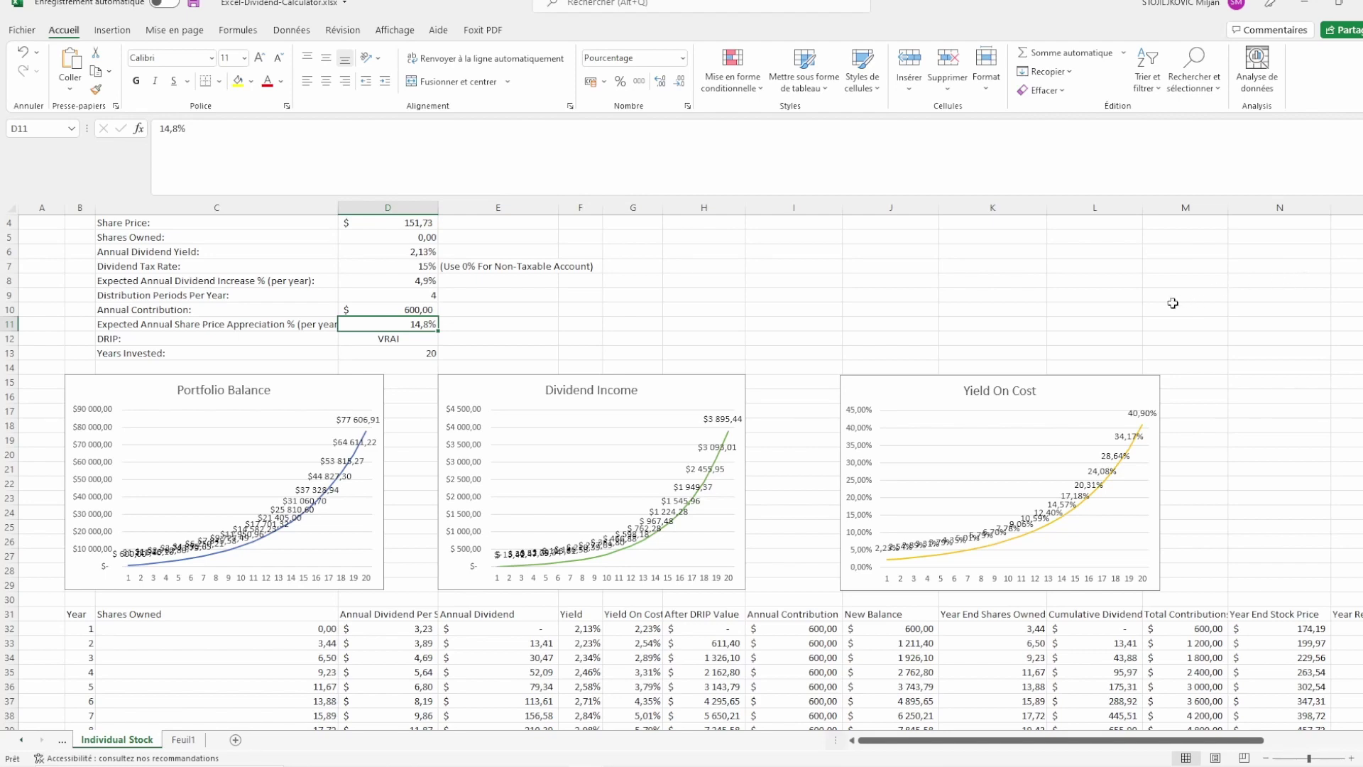
{"action": "scroll", "coordinate": [1225, 363], "scroll_direction": "up", "scroll_amount": 1}
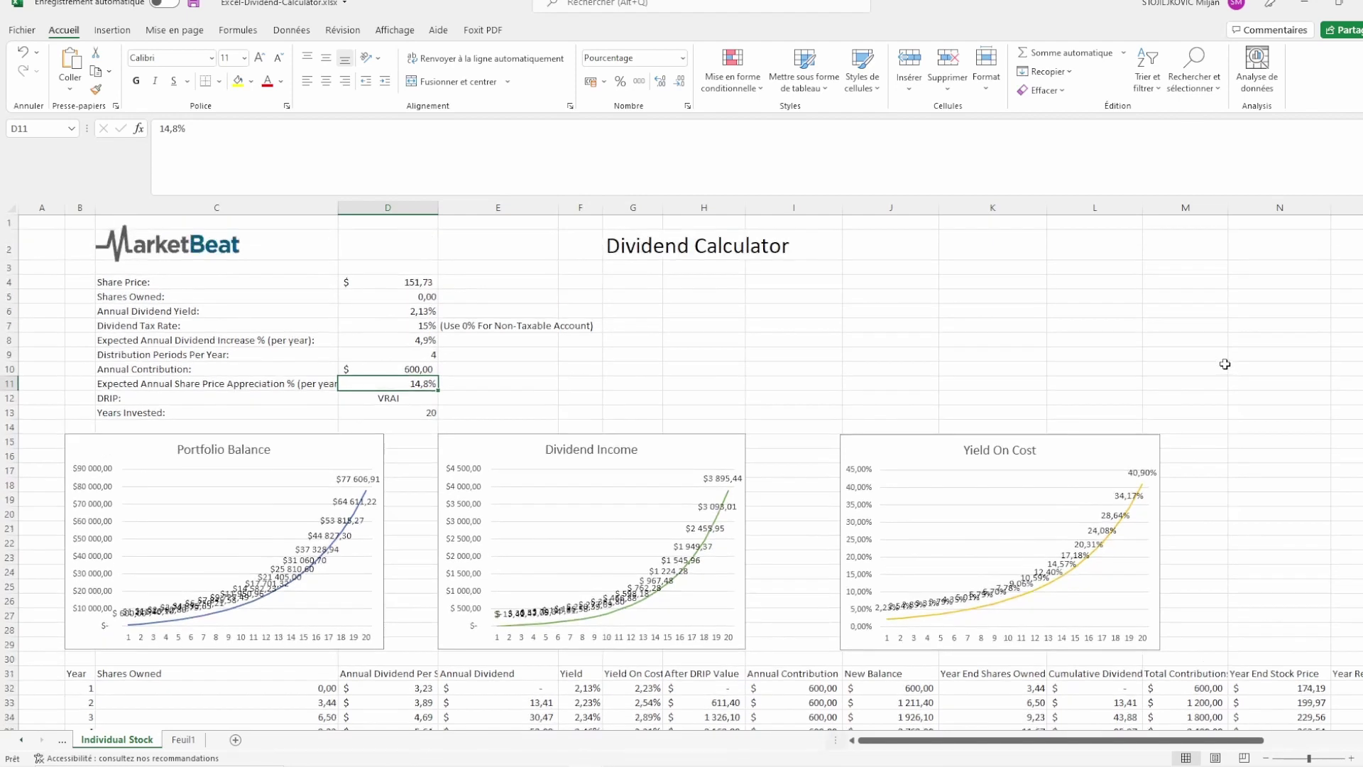